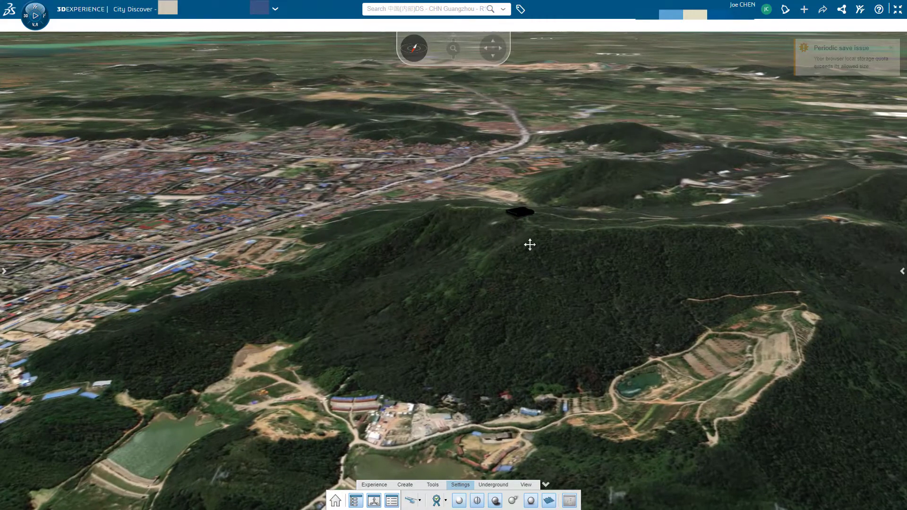
- Examine the warehouse model on the hilltop from its sides, gable end and roof to see how it meets the terrain
scroll(448, 281, up, 3)
scroll(448, 282, up, 3)
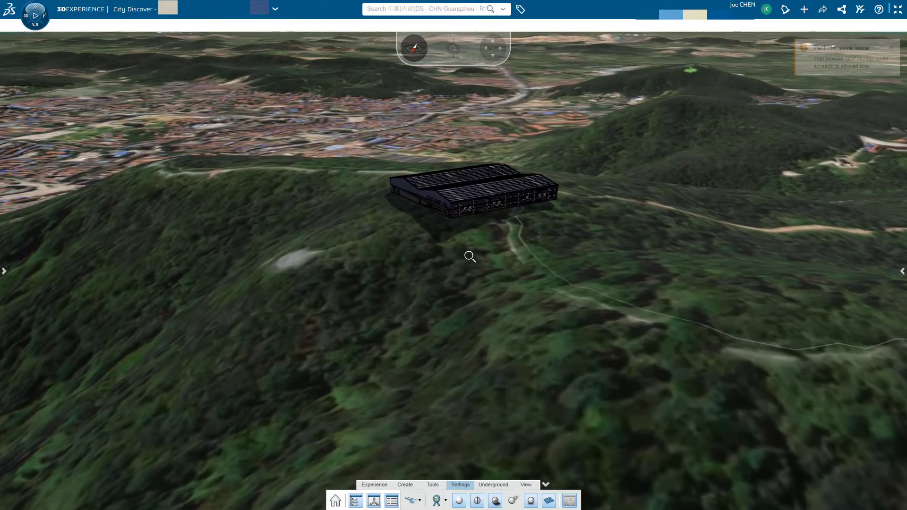
drag(427, 279, 461, 283)
drag(392, 255, 433, 271)
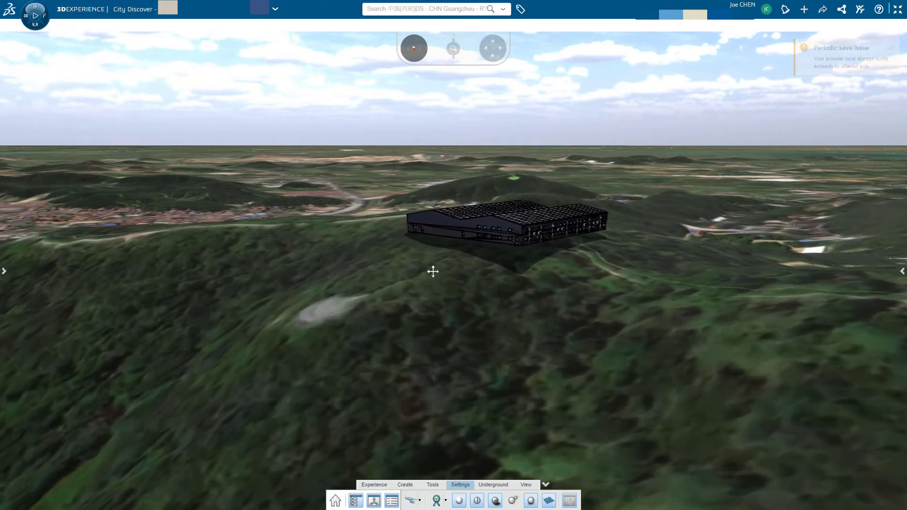
scroll(433, 271, up, 3)
drag(599, 257, 580, 307)
scroll(580, 307, up, 8)
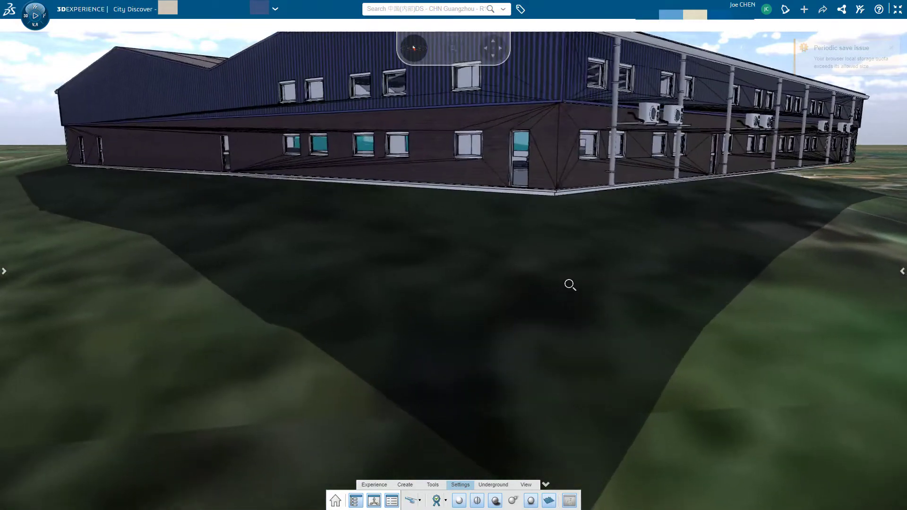
scroll(571, 285, up, 2)
drag(571, 285, 634, 238)
scroll(633, 237, down, 10)
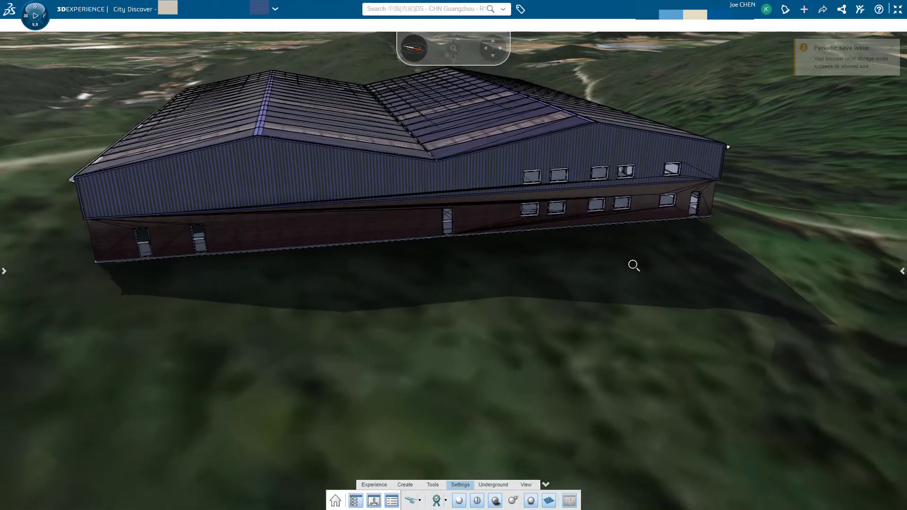
drag(189, 241, 297, 154)
scroll(527, 263, up, 5)
drag(344, 211, 603, 259)
scroll(430, 268, down, 3)
drag(430, 268, 454, 270)
scroll(446, 280, down, 5)
drag(450, 301, 425, 319)
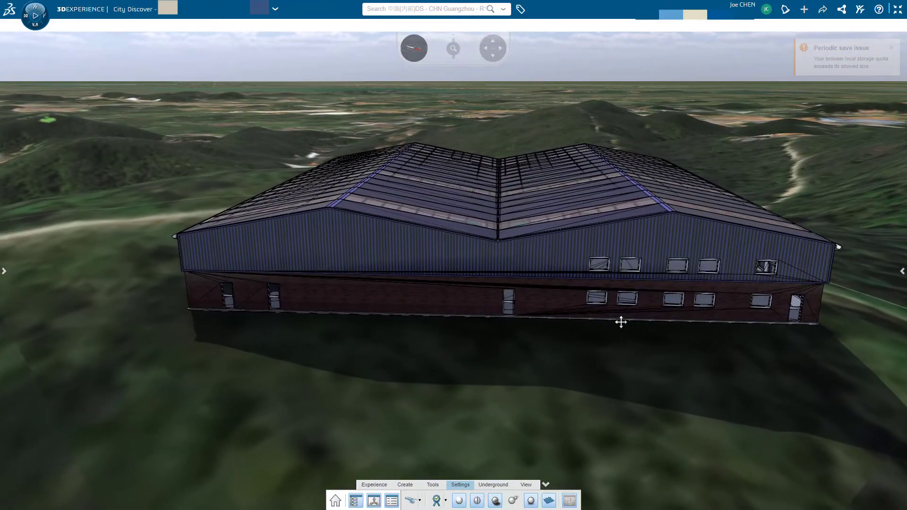
drag(496, 265, 455, 309)
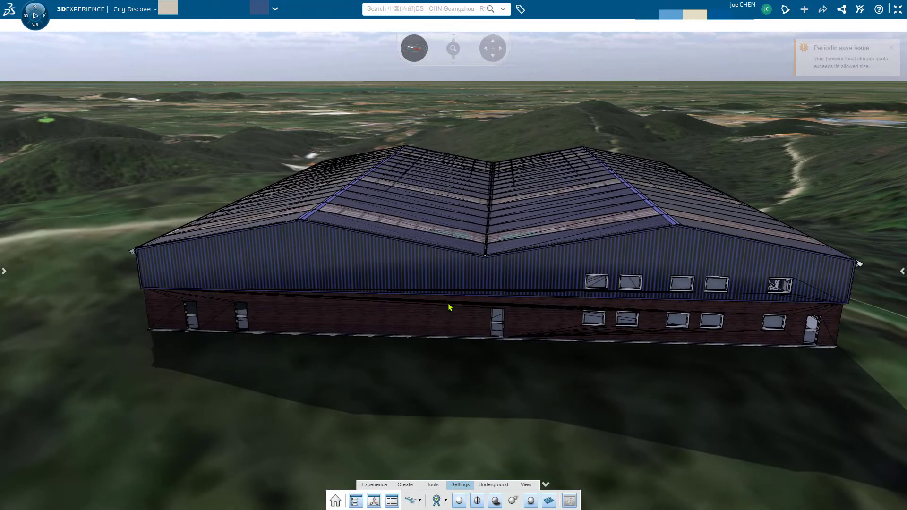
- Select the warehouse, raise it slightly above the hilltop terrain and inspect its base from the long side and gable end
click(449, 308)
click(432, 485)
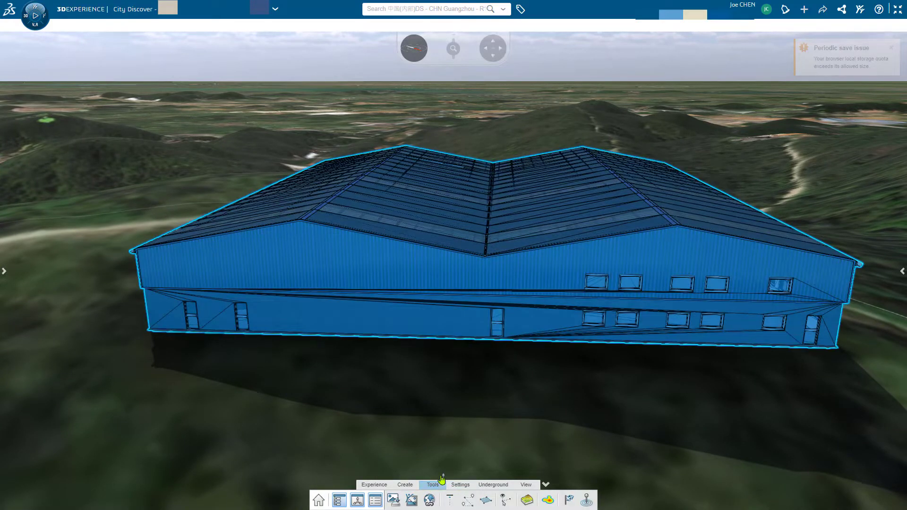
drag(444, 476, 394, 435)
drag(451, 460, 539, 306)
drag(236, 326, 509, 429)
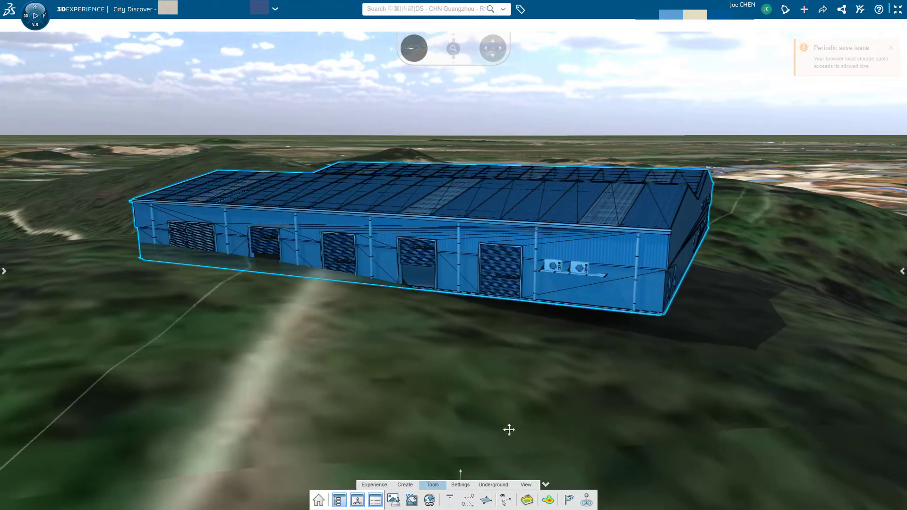
drag(461, 473, 461, 458)
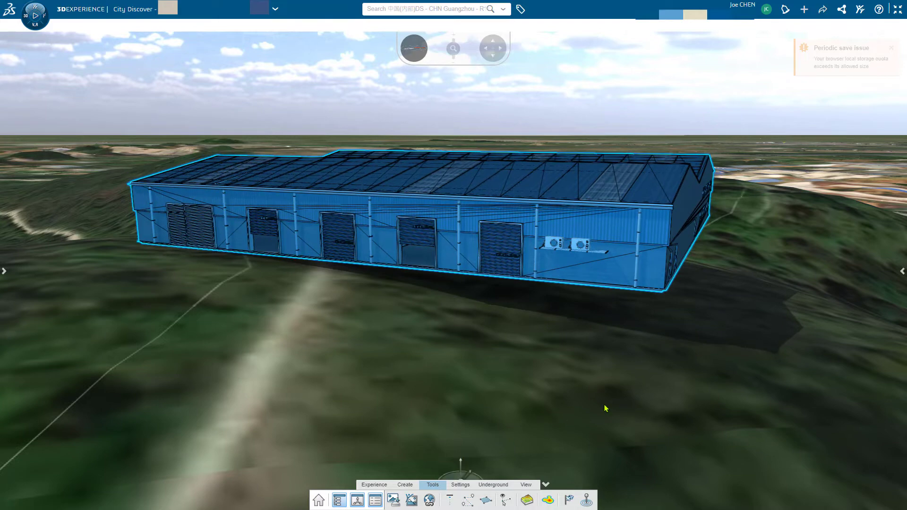
mouse_move(680, 351)
mouse_down()
mouse_move(565, 367)
mouse_move(557, 302)
mouse_move(474, 413)
mouse_up()
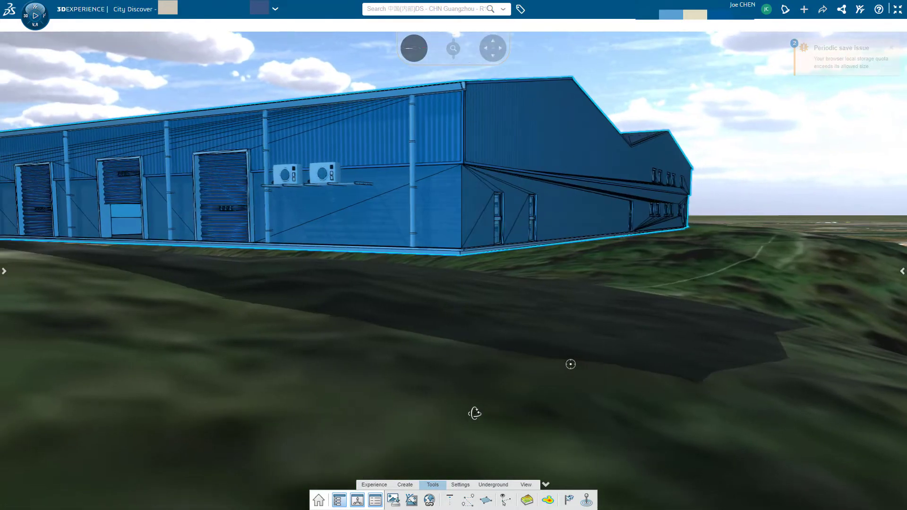
drag(550, 292, 444, 287)
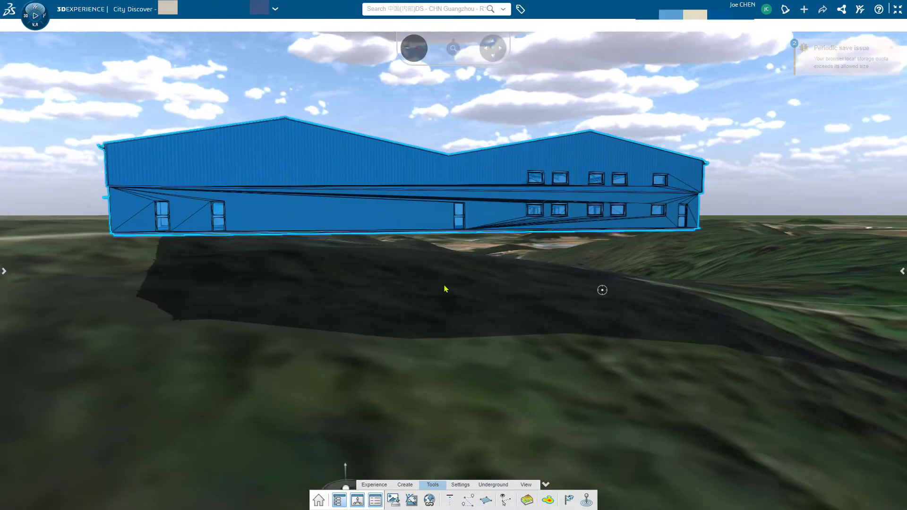
mouse_move(387, 241)
mouse_down()
mouse_move(389, 279)
mouse_move(402, 291)
mouse_move(636, 305)
mouse_up()
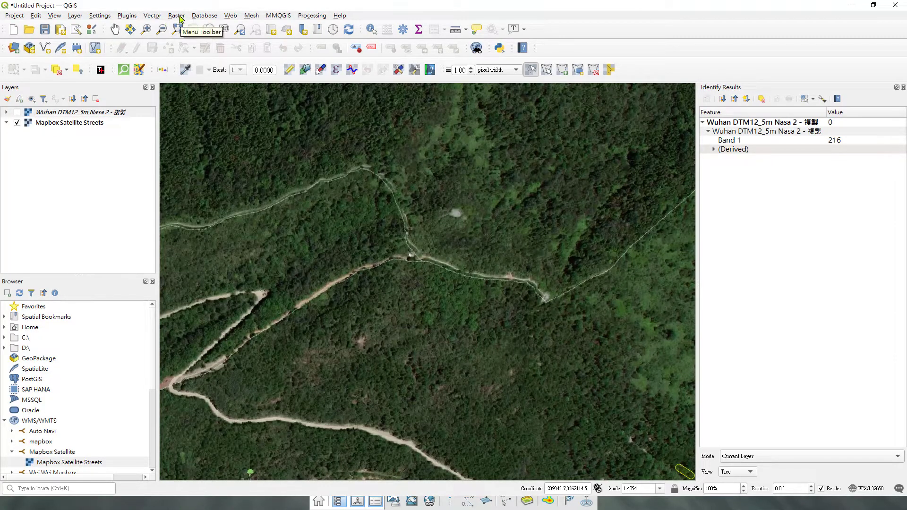
- Switch to QGIS and review the description of the Serval raster editing plugin in the plugin manager
click(126, 16)
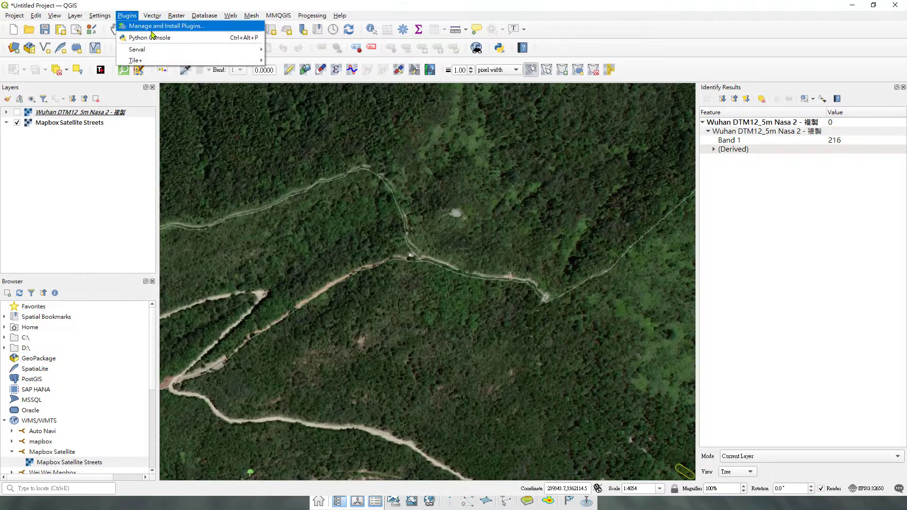
click(162, 27)
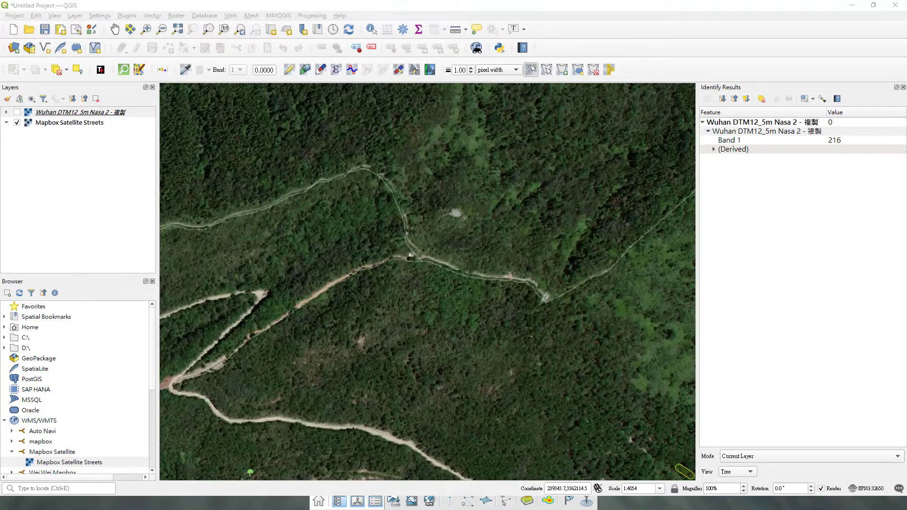
drag(580, 161, 382, 99)
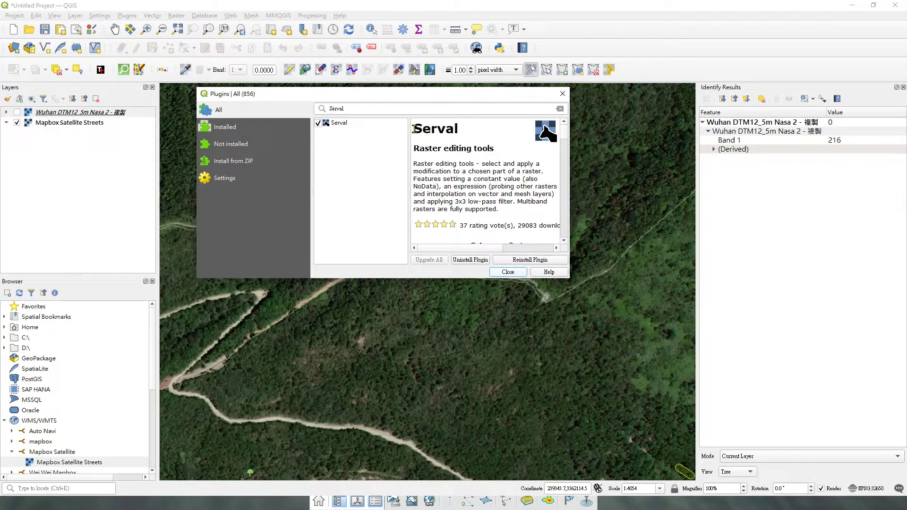
drag(419, 129, 471, 131)
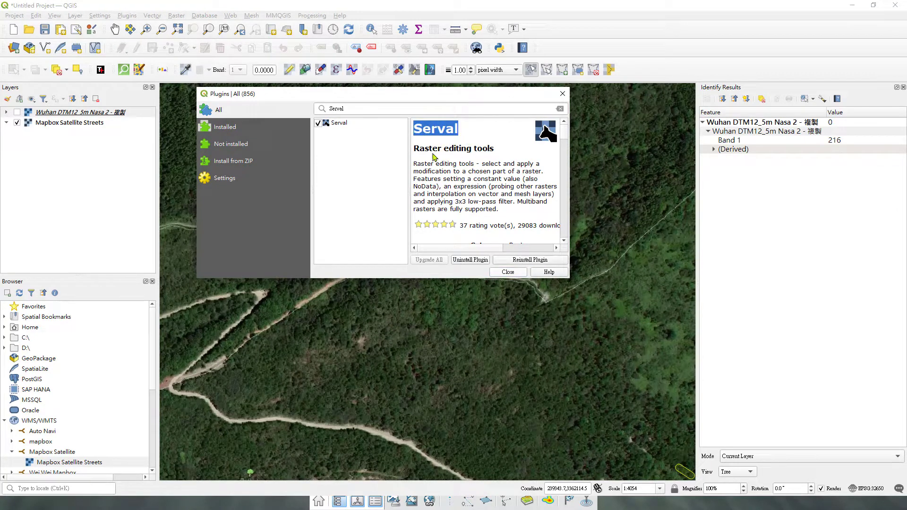
drag(414, 150, 495, 154)
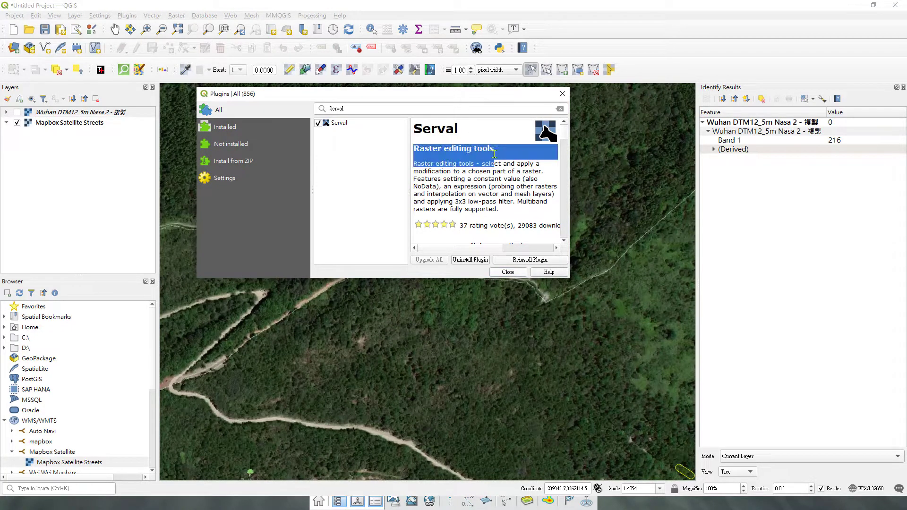
click(420, 151)
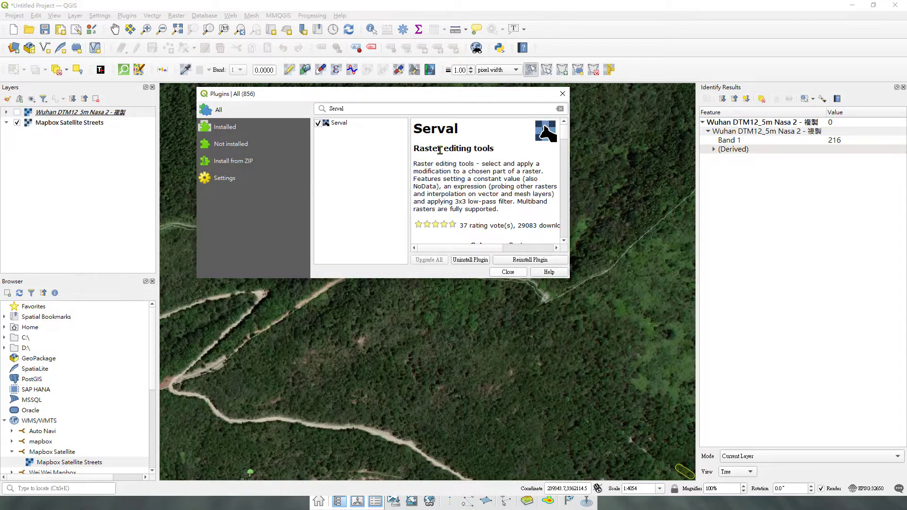
click(507, 273)
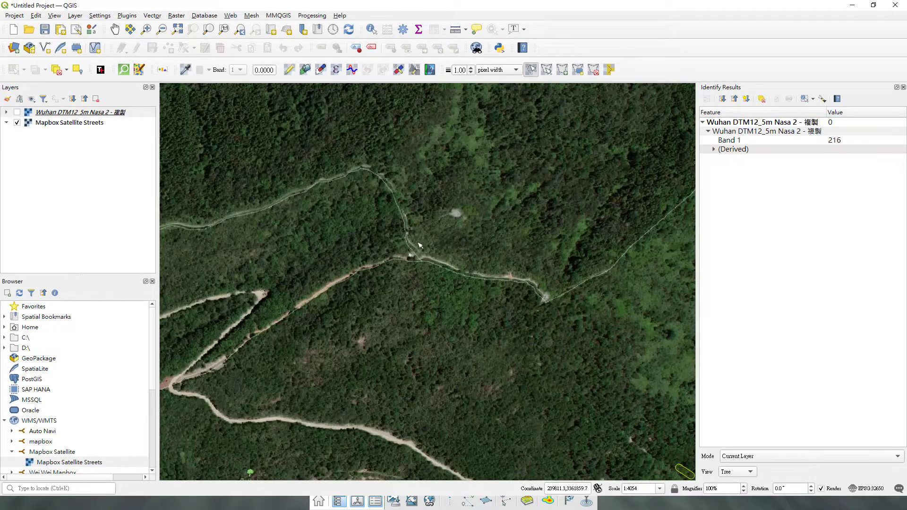
scroll(419, 245, up, 2)
click(443, 236)
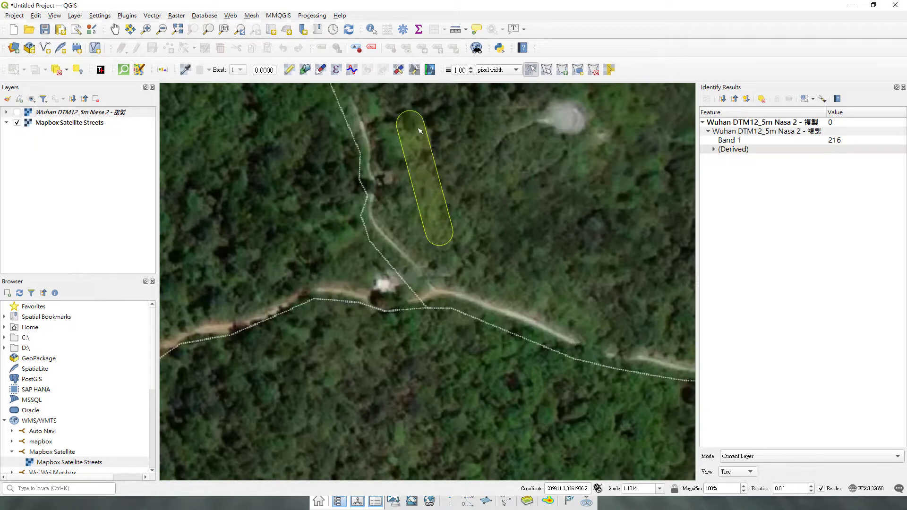
key(Escape)
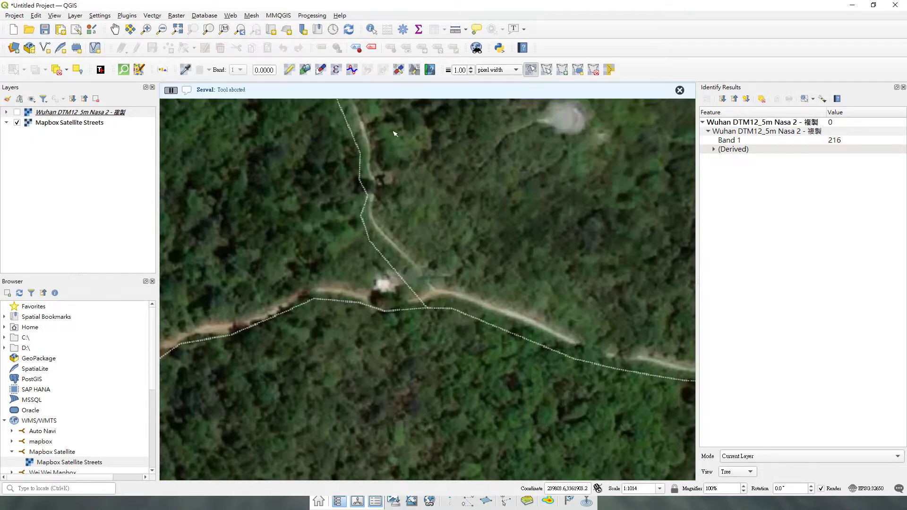
- Identify the elevation value just above the trail junction, and make the Wuhan DTM12_5m Nasa 2 layer visible
click(371, 29)
click(444, 241)
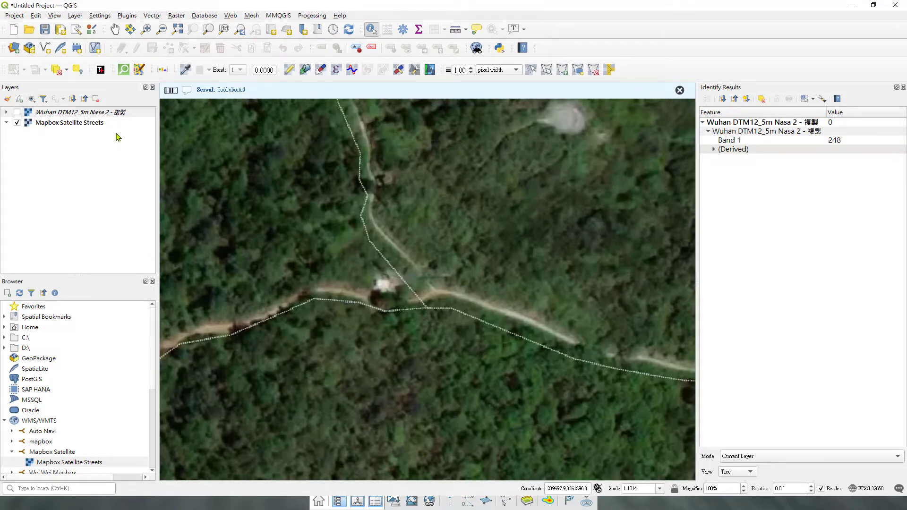
click(30, 114)
click(17, 114)
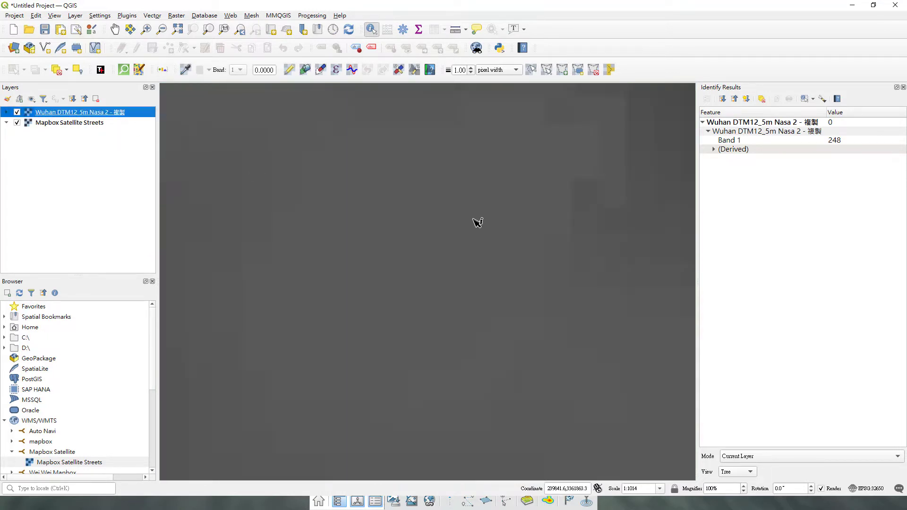
- Identify the DTM's Band 1 elevation values at several points across the hilltop and its slopes
scroll(476, 220, down, 1)
click(502, 194)
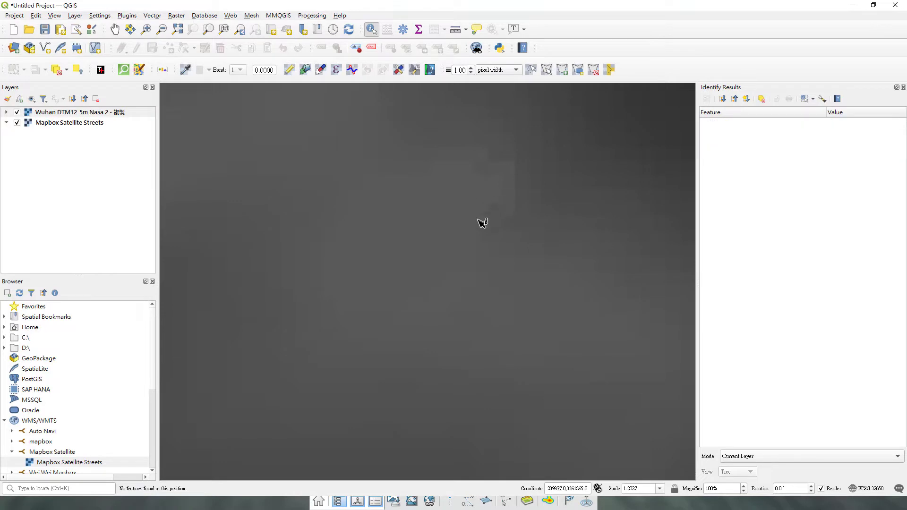
click(479, 219)
click(513, 236)
click(527, 226)
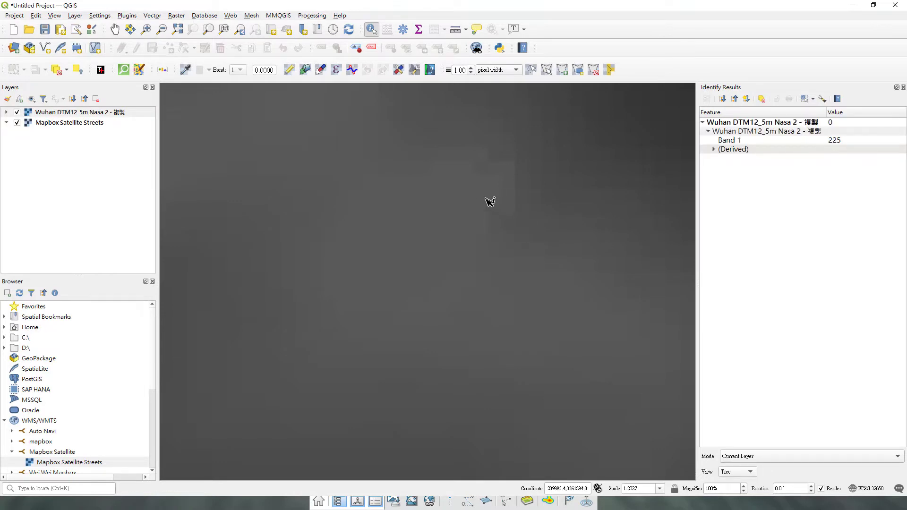
click(470, 180)
click(373, 200)
click(326, 181)
scroll(374, 202, down, 1)
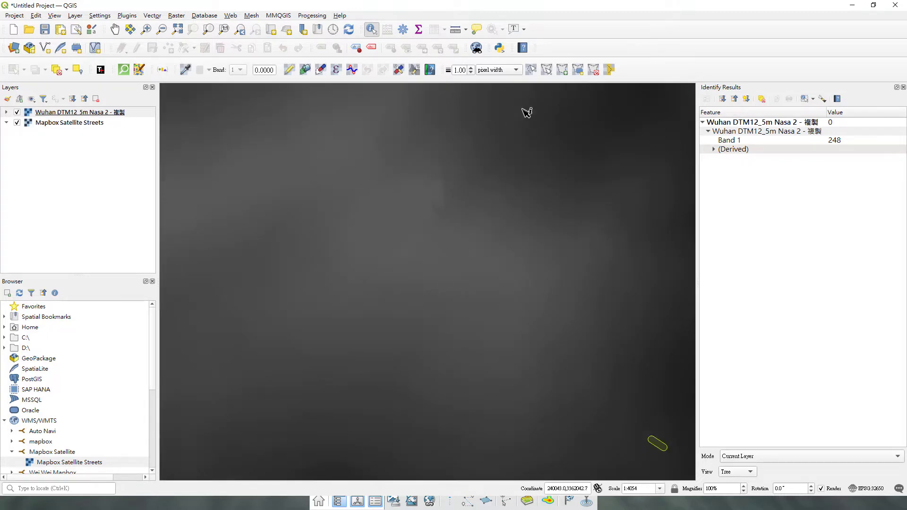
- Create a Serval line selection 1.00 pixel wide, tracing a closed polygonal loop around the hilltop in the DTM
click(531, 70)
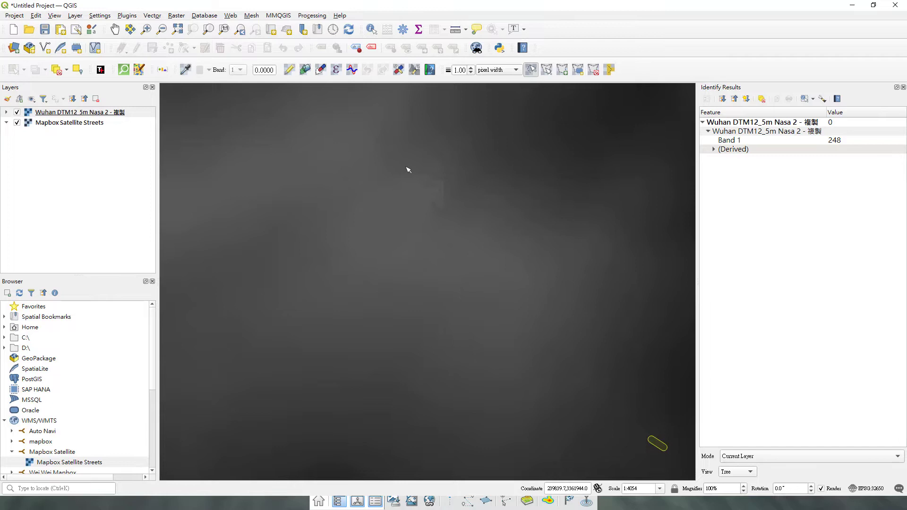
click(407, 167)
click(359, 195)
click(338, 232)
click(378, 264)
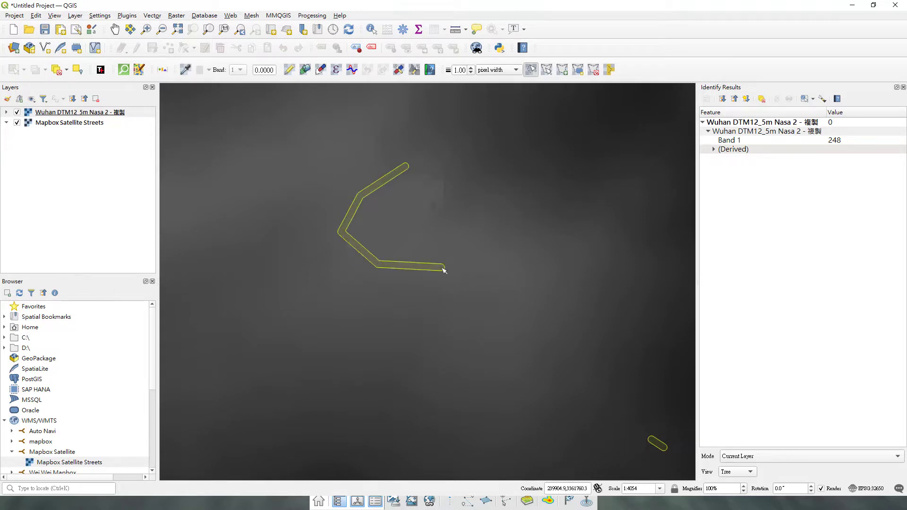
click(444, 268)
click(457, 180)
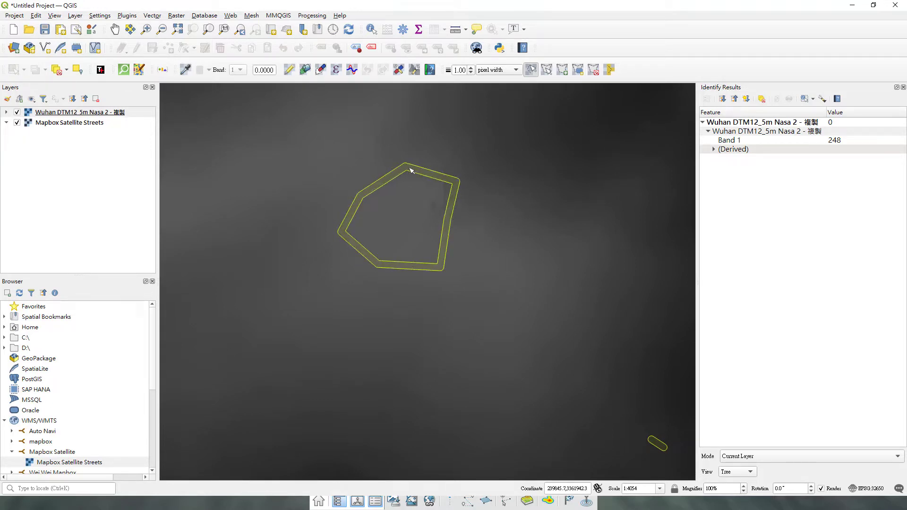
right_click(411, 170)
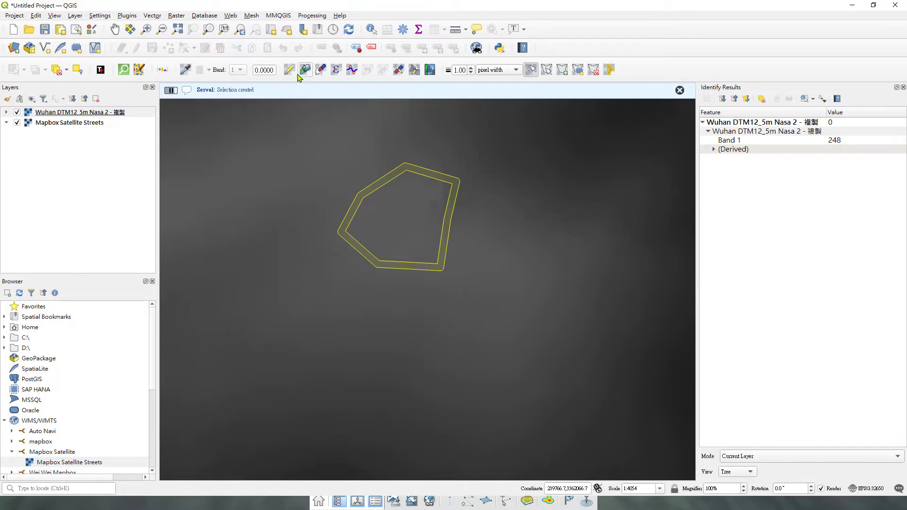
- Apply the constant value 200 to the selected DTM cells and identify the values at several points along the outline
double_click(263, 70)
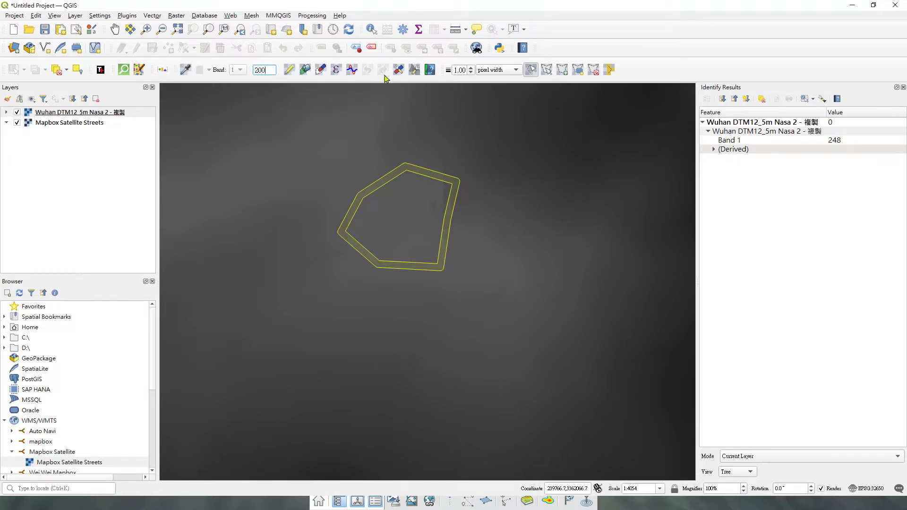
click(305, 71)
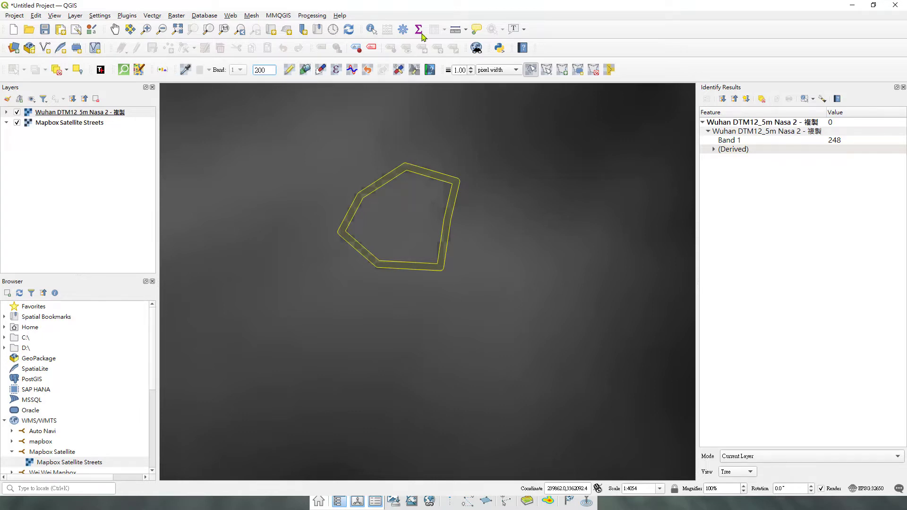
click(372, 29)
click(441, 186)
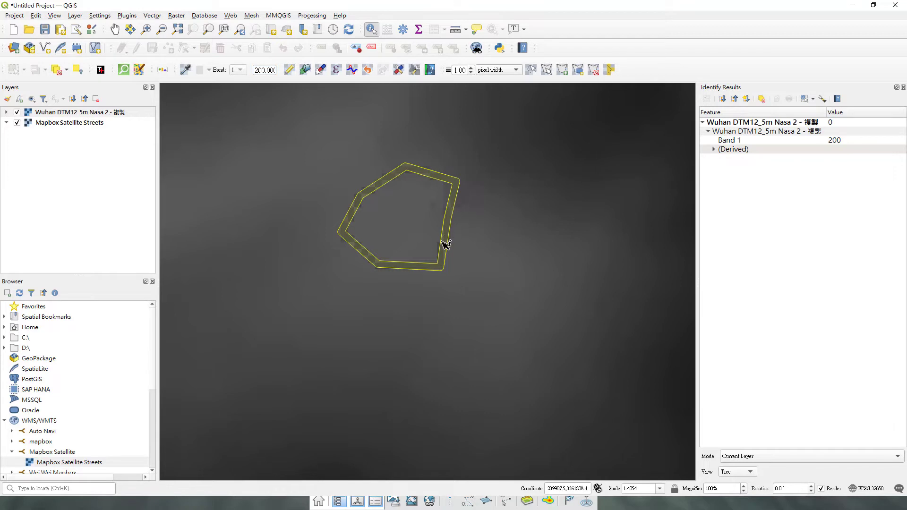
click(434, 269)
click(425, 270)
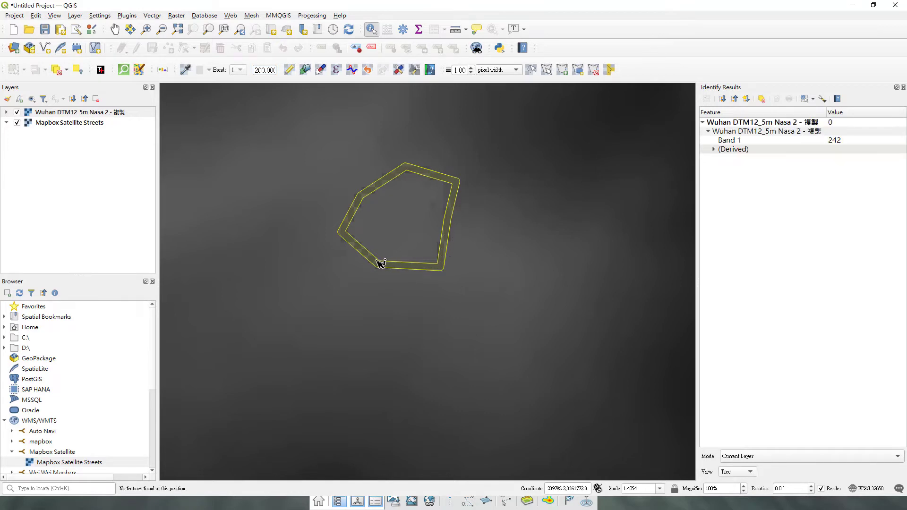
click(376, 259)
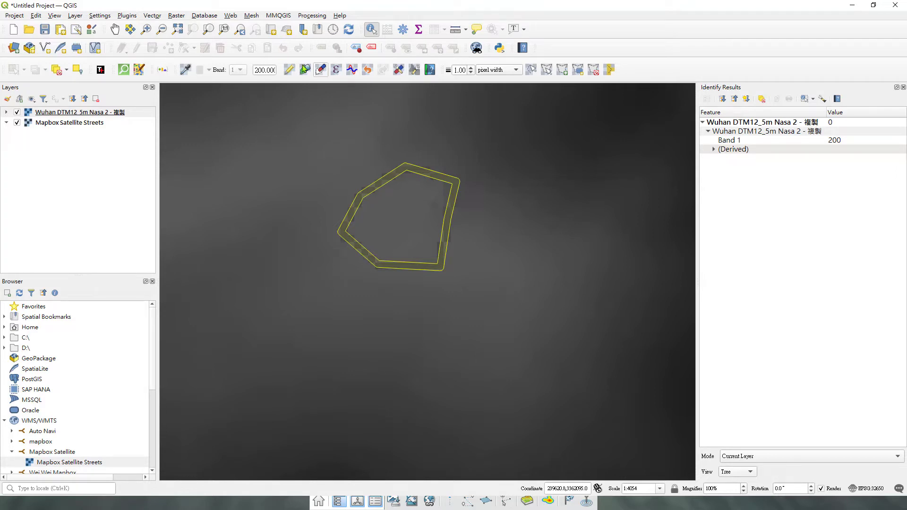
- Create a Serval polygon selection covering the hilltop in the DTM and apply the constant value 248 to its cells
click(547, 71)
mouse_move(406, 166)
mouse_down()
mouse_move(348, 206)
mouse_move(334, 233)
mouse_move(393, 270)
mouse_move(447, 277)
mouse_move(468, 178)
mouse_move(431, 167)
mouse_up()
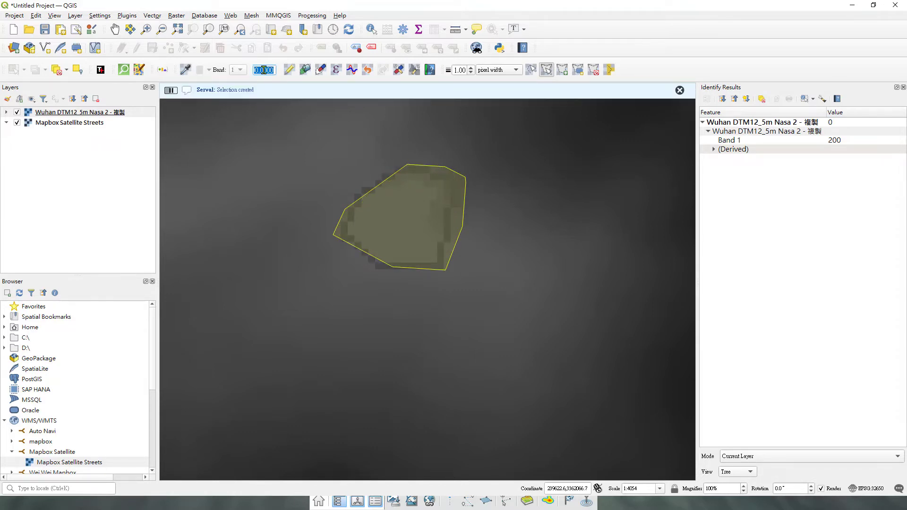
text(248)
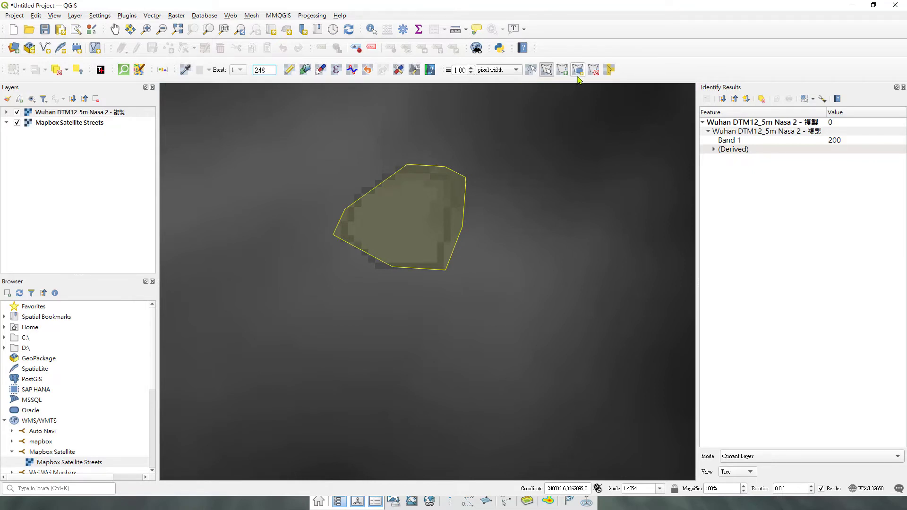
click(316, 71)
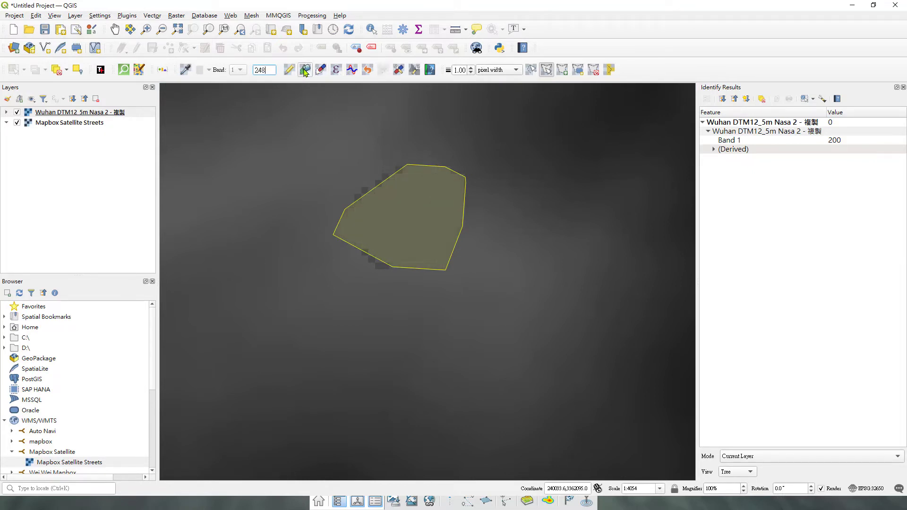
scroll(418, 232, down, 2)
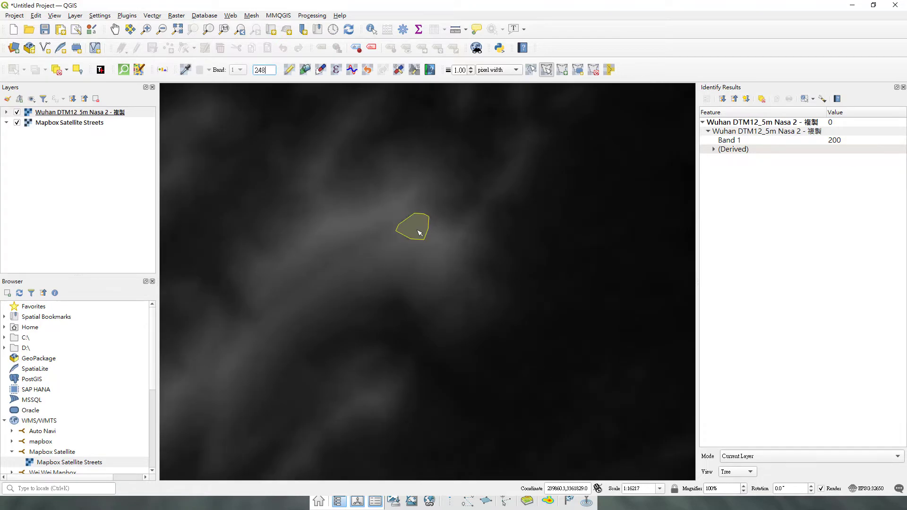
scroll(419, 232, up, 3)
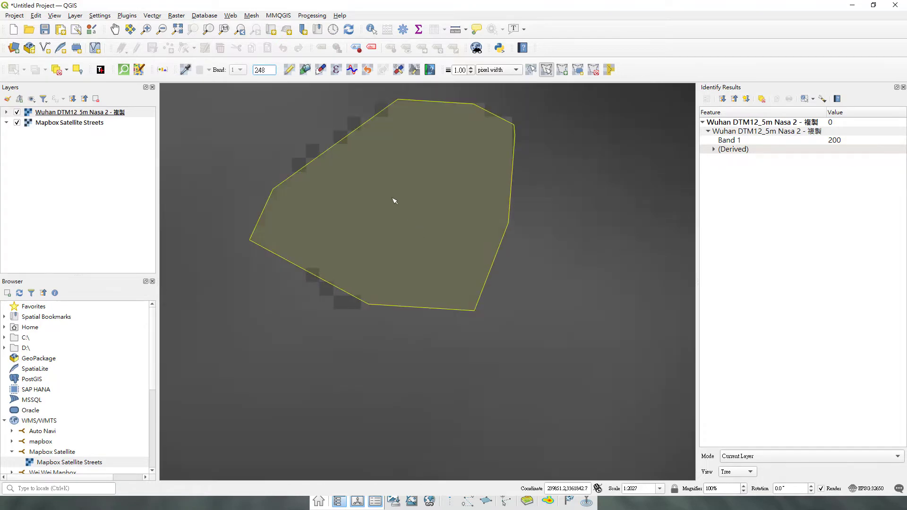
- Change the render type of the Wuhan DTM12_5m Nasa 2 copy layer to Hillshade
click(68, 114)
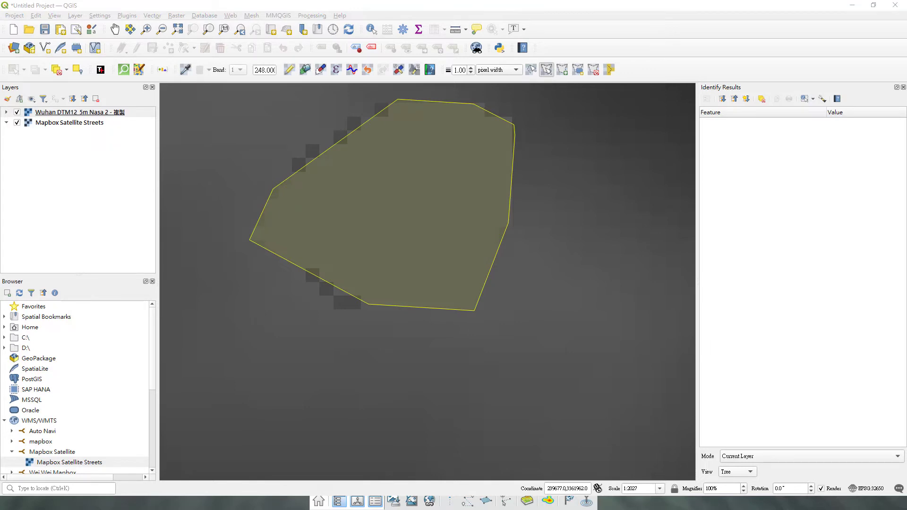
drag(818, 154, 430, 86)
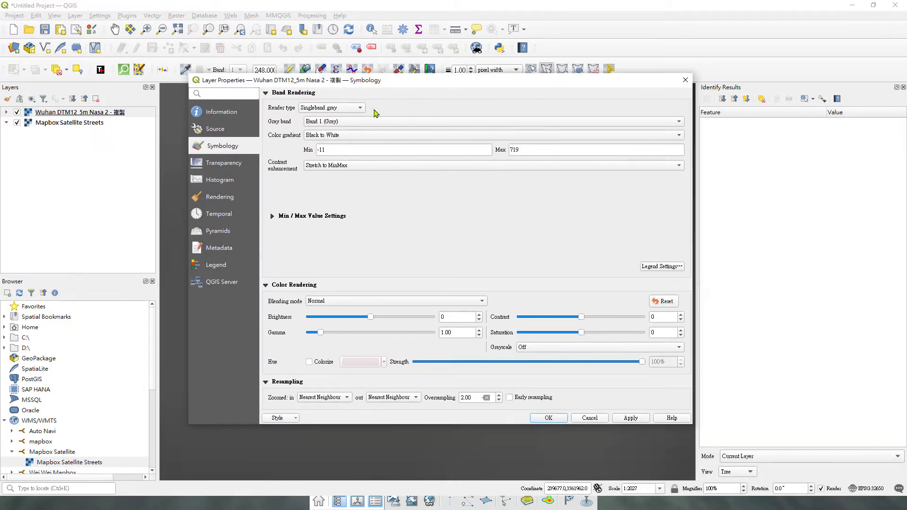
click(344, 108)
click(335, 136)
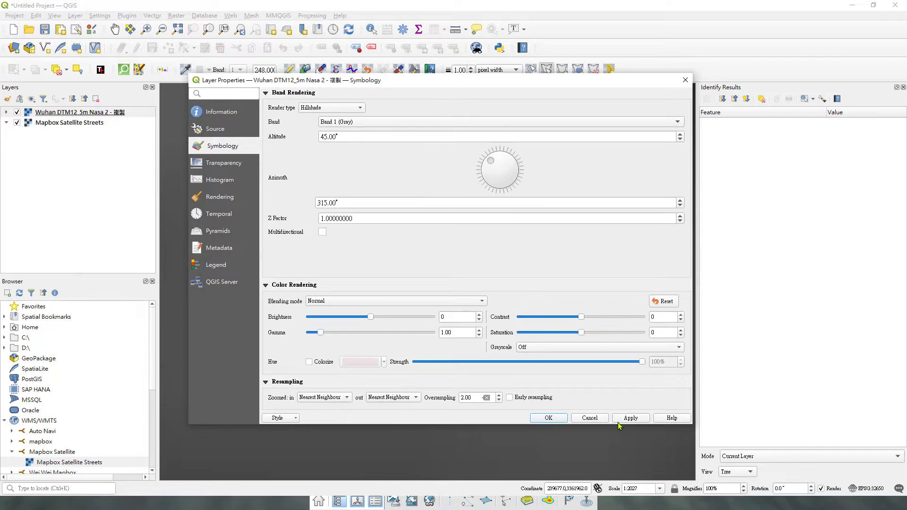
click(631, 418)
click(549, 417)
scroll(451, 323, down, 2)
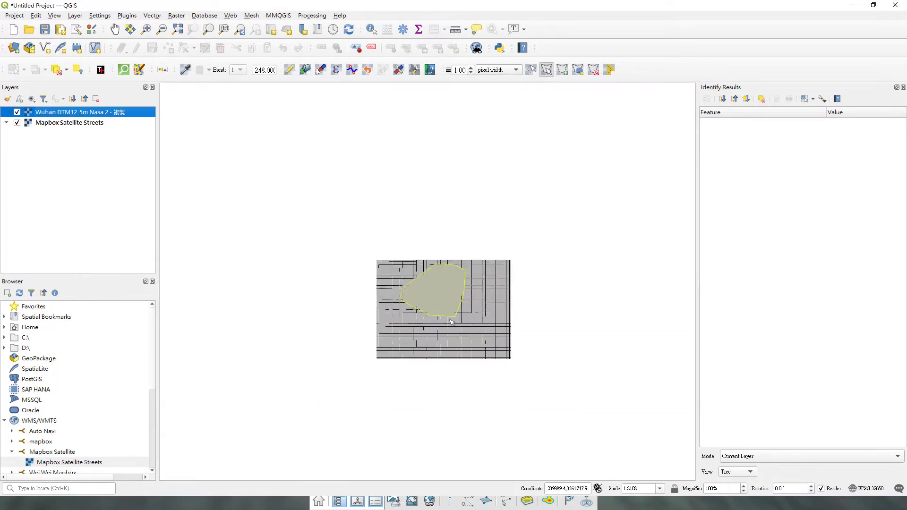
click(409, 229)
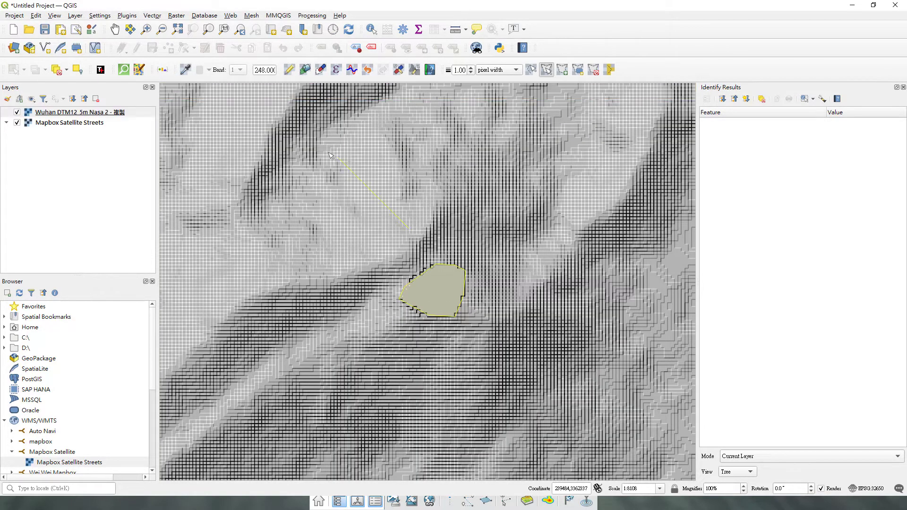
right_click(418, 210)
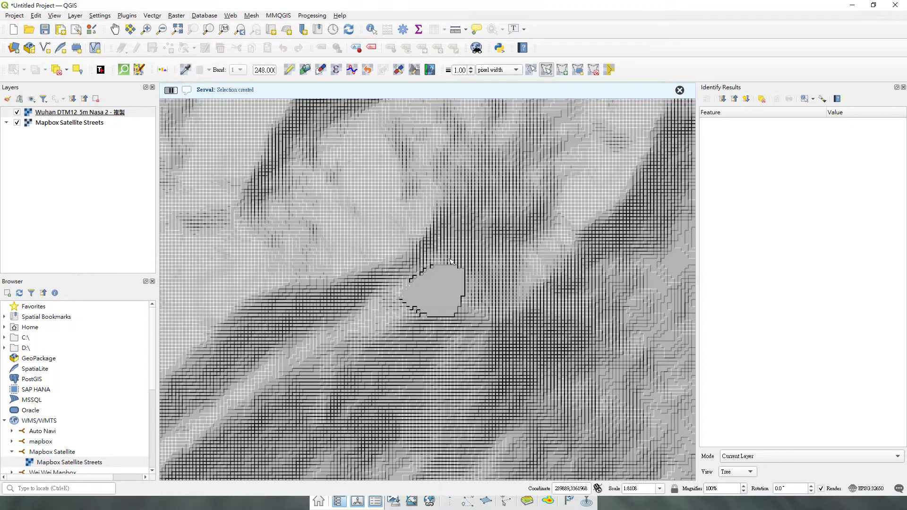
- Identify the DTM's Band 1 elevation values inside the flattened hilltop and at several points just outside its edges
click(371, 28)
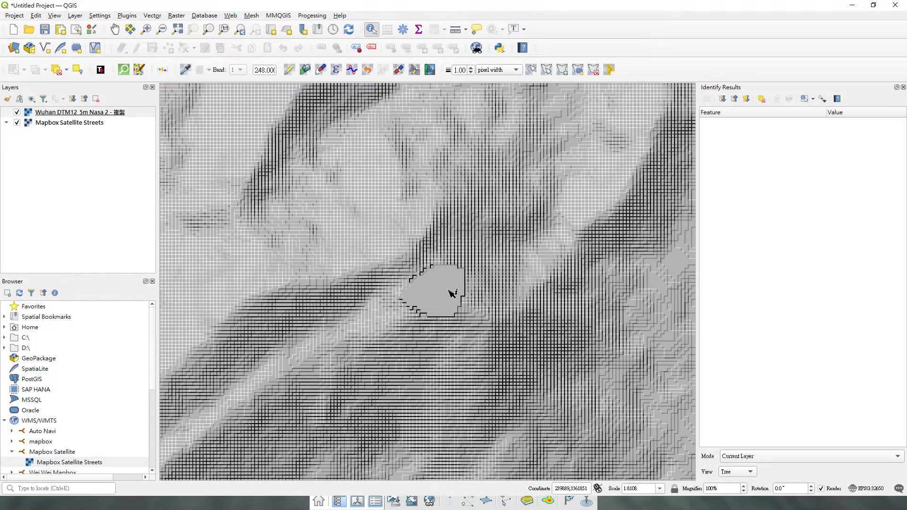
click(443, 276)
scroll(459, 301, up, 1)
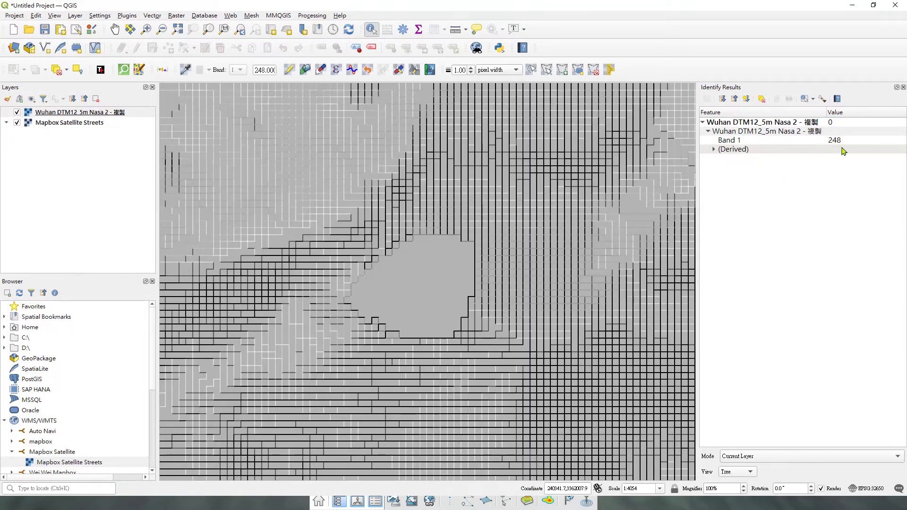
click(480, 274)
click(480, 255)
click(477, 231)
click(438, 228)
click(331, 283)
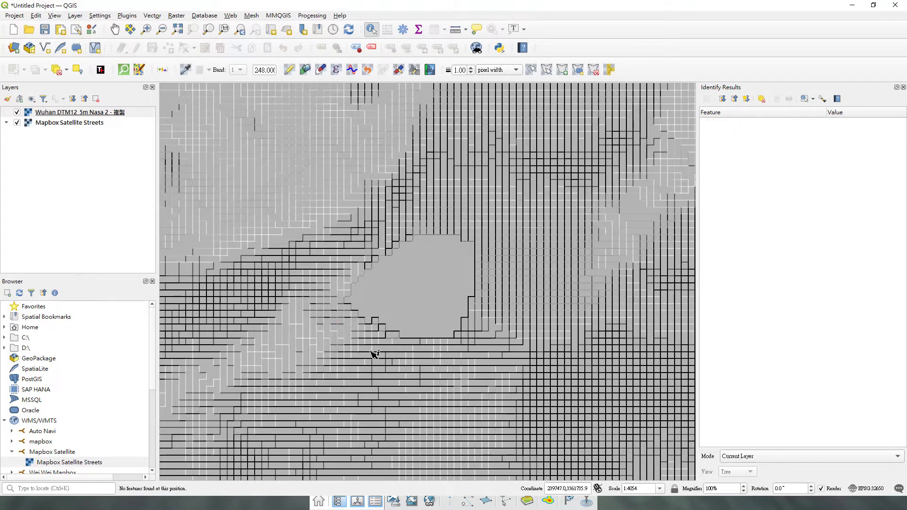
click(438, 315)
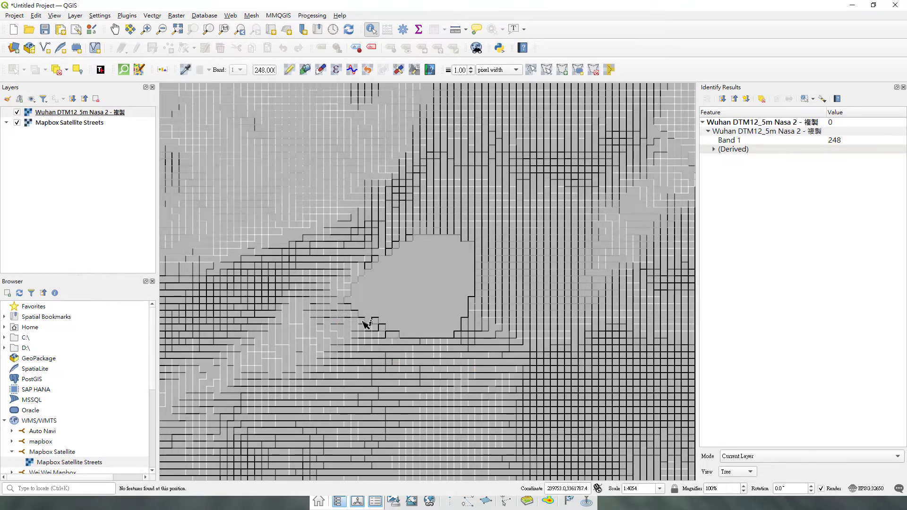
click(348, 328)
click(417, 353)
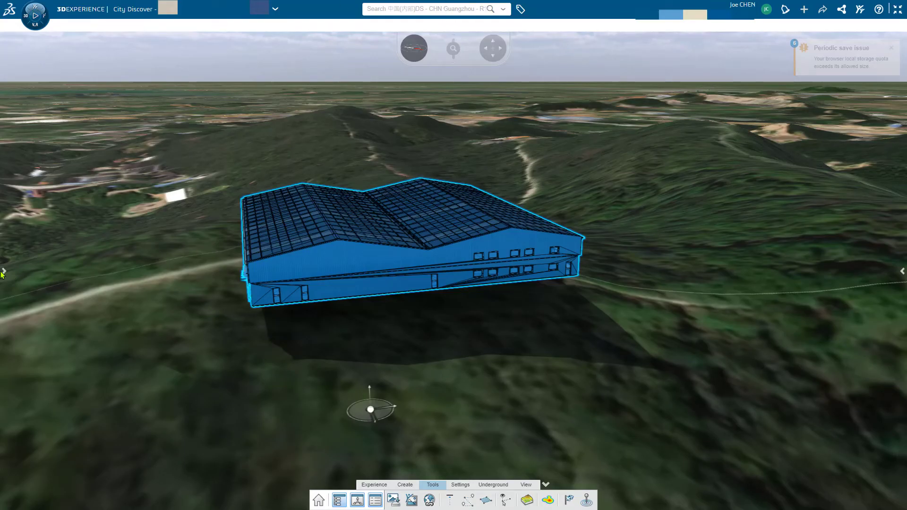
- Switch to 3DEXPERIENCE City Discover, make the Wuhan DTM12_5m Nasa 2 terrain visible, and lower the warehouse model onto the flattened ground
click(3, 273)
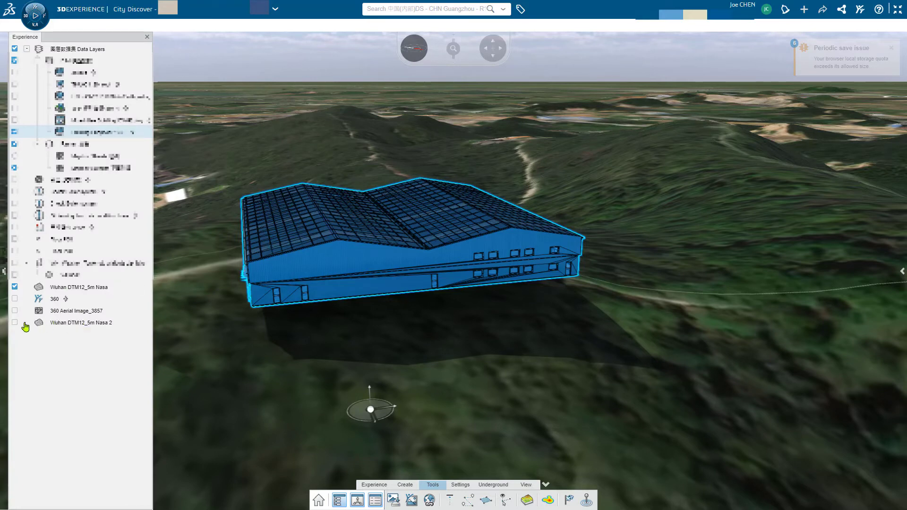
click(14, 323)
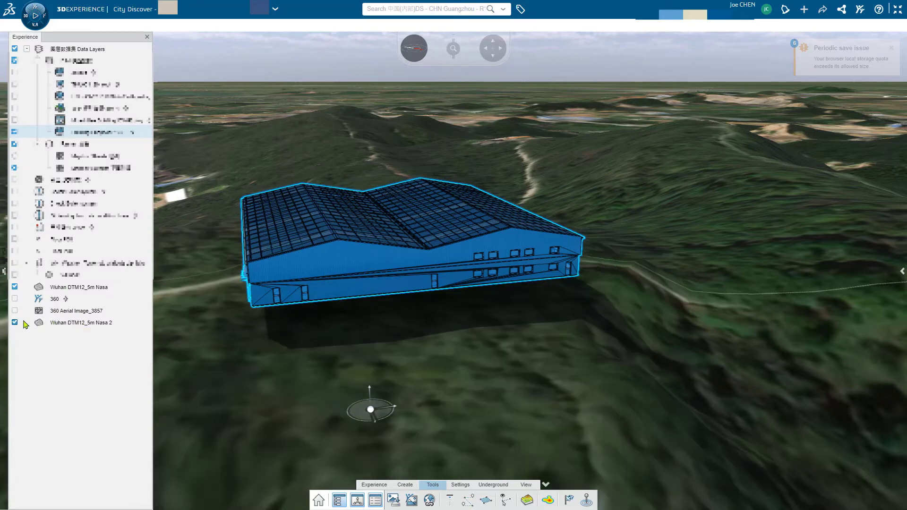
drag(420, 307, 482, 360)
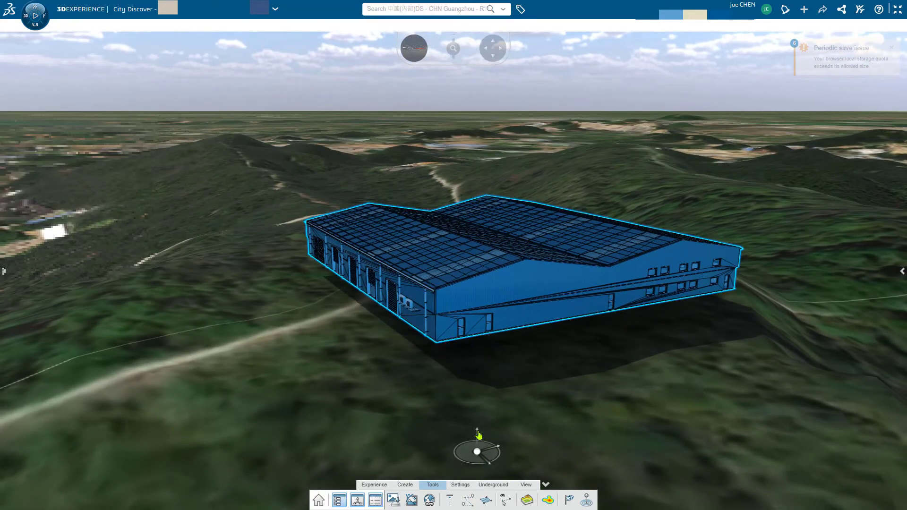
drag(479, 435, 489, 457)
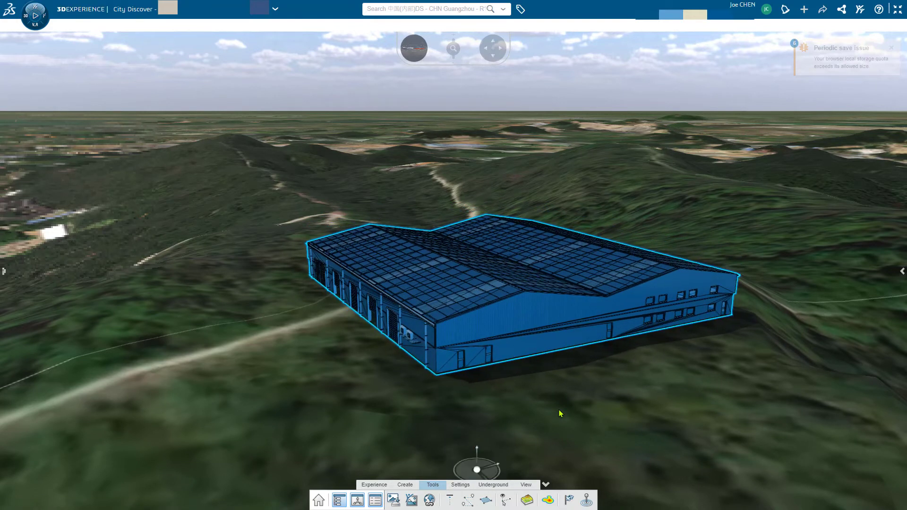
click(541, 407)
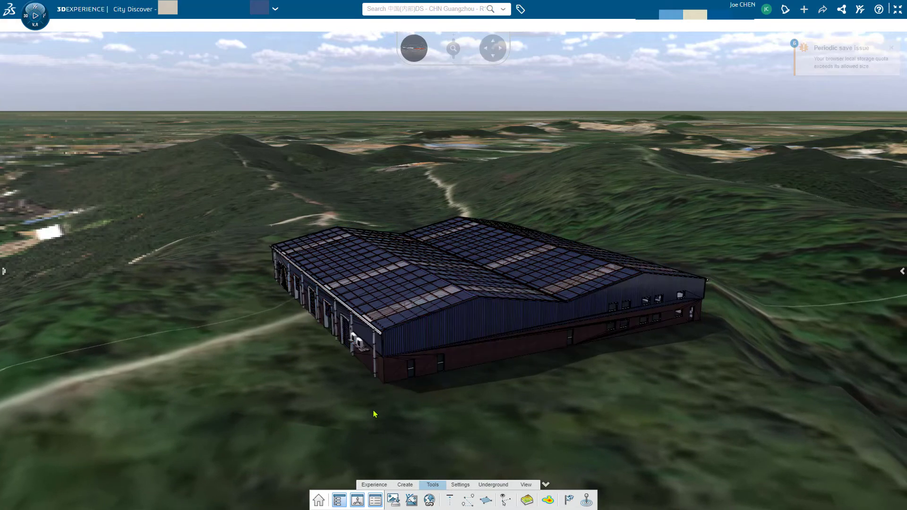
- Examine how the warehouse's base meets the flattened terrain along its end walls and long side
scroll(356, 386, up, 2)
drag(355, 384, 440, 401)
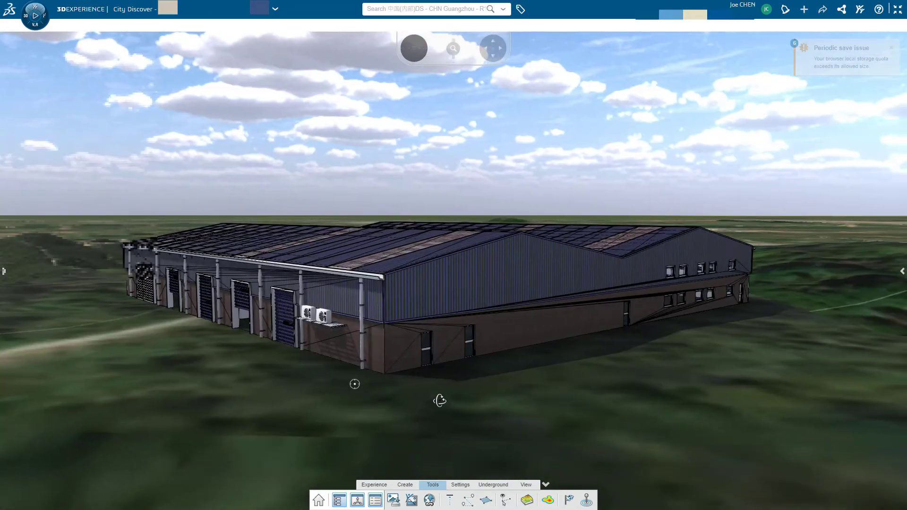
scroll(218, 348, up, 10)
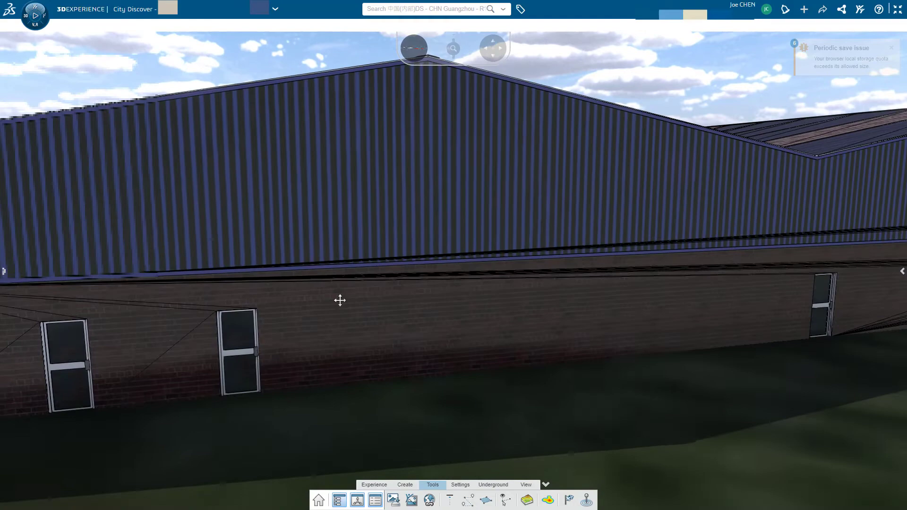
drag(340, 301, 268, 307)
mouse_move(661, 297)
mouse_down()
mouse_move(533, 295)
mouse_move(504, 286)
mouse_up()
mouse_move(605, 286)
mouse_down()
mouse_move(561, 286)
mouse_move(591, 267)
mouse_move(583, 259)
mouse_move(526, 282)
mouse_move(490, 283)
mouse_up()
drag(756, 206, 574, 300)
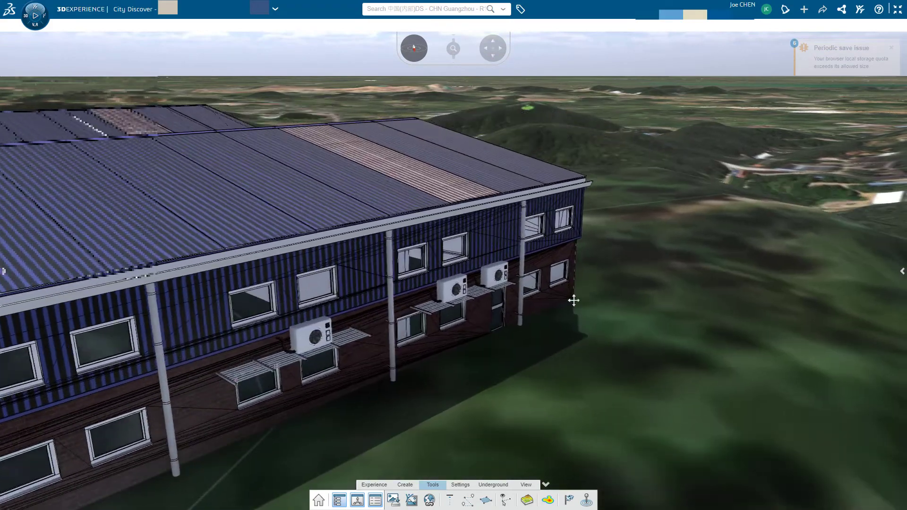
scroll(573, 301, down, 4)
drag(365, 331, 466, 261)
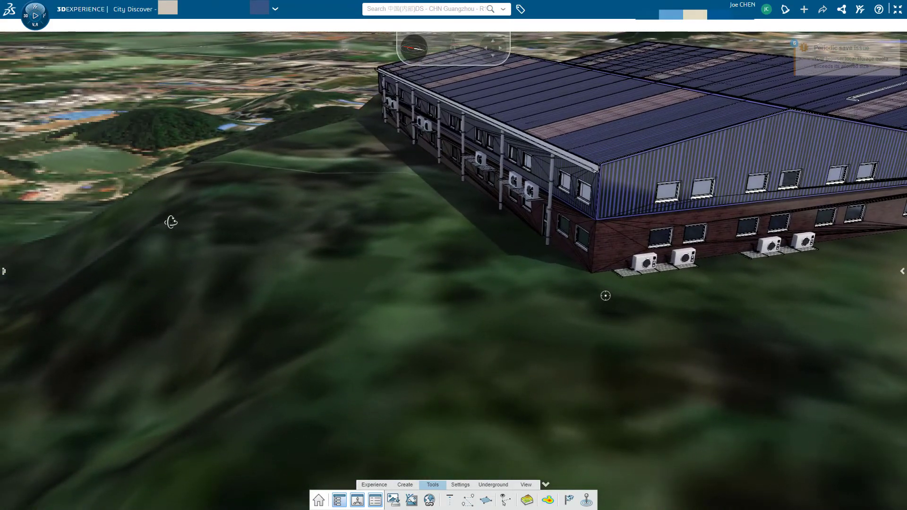
scroll(171, 222, down, 2)
- Toggle the Wuhan DTM12_5m Nasa 2 layer off and on to compare the original and flattened terrain beneath the warehouse
click(4, 278)
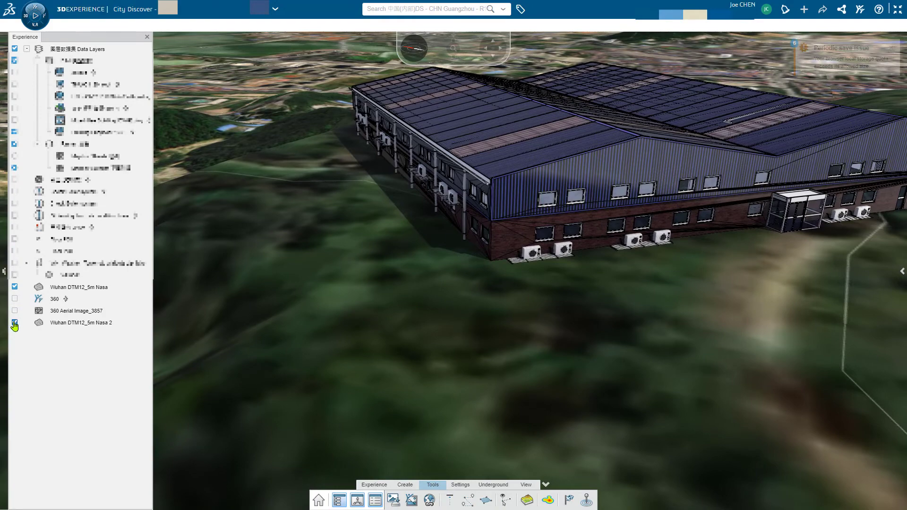
click(15, 323)
drag(513, 275, 308, 275)
scroll(364, 307, up, 3)
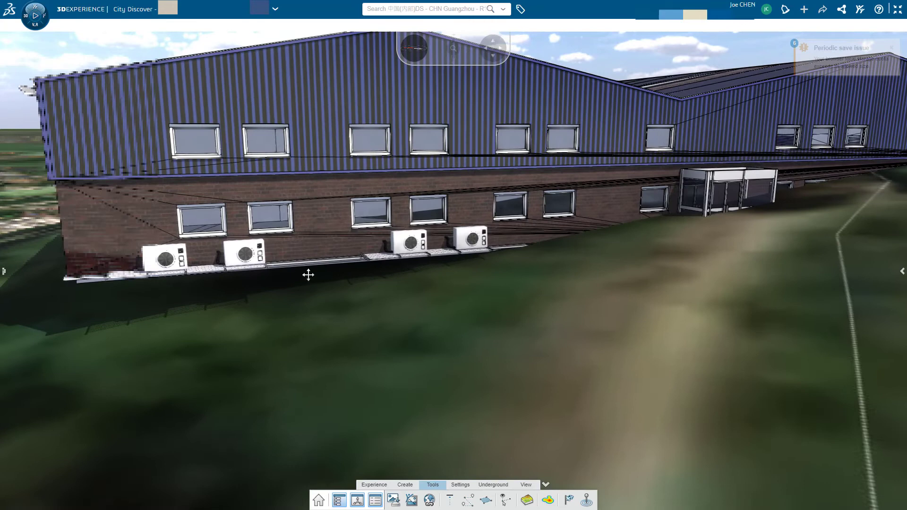
mouse_move(17, 309)
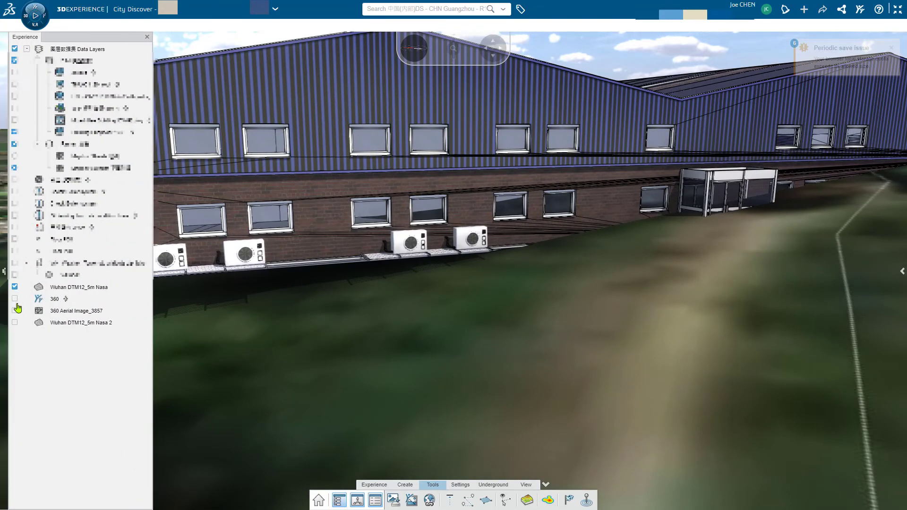
click(15, 323)
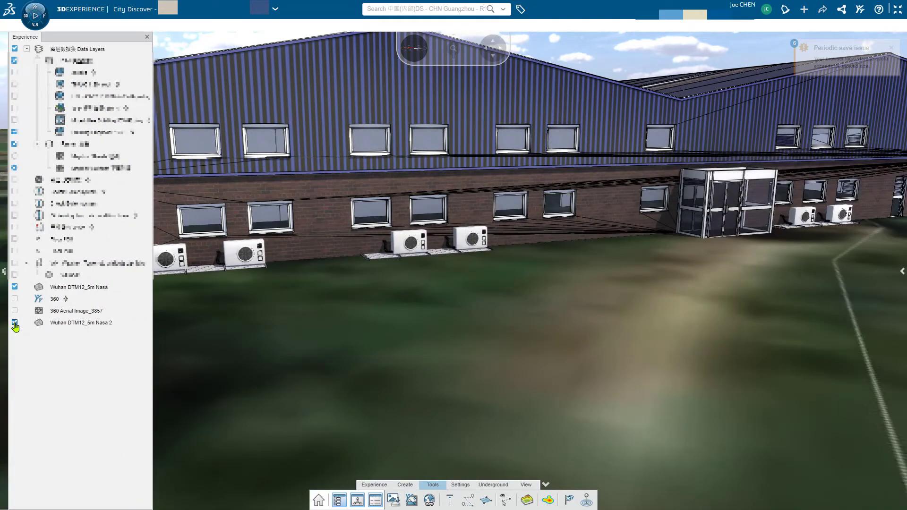
click(14, 324)
click(15, 323)
- Hide the warehouse model and toggle the Wuhan DTM12_5m Nasa 2 layer to compare the bare hilltop's original and flattened terrain
click(14, 132)
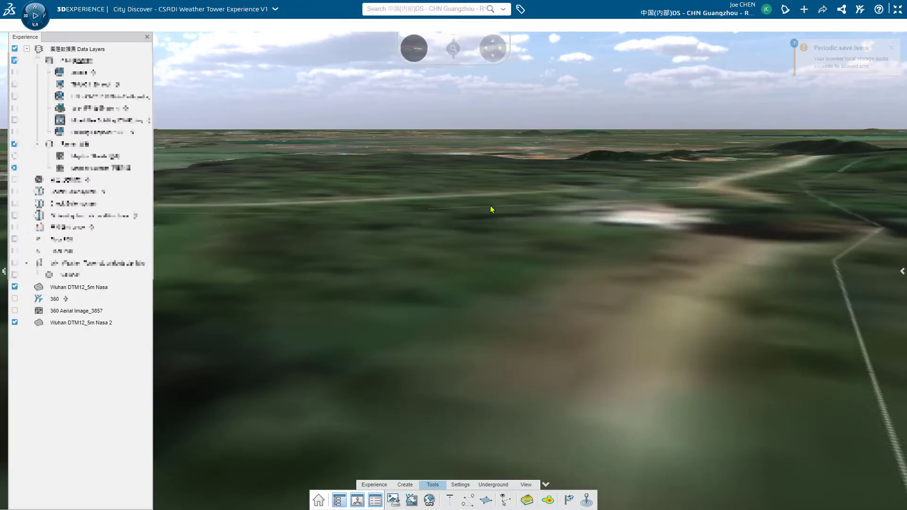
drag(491, 208, 467, 246)
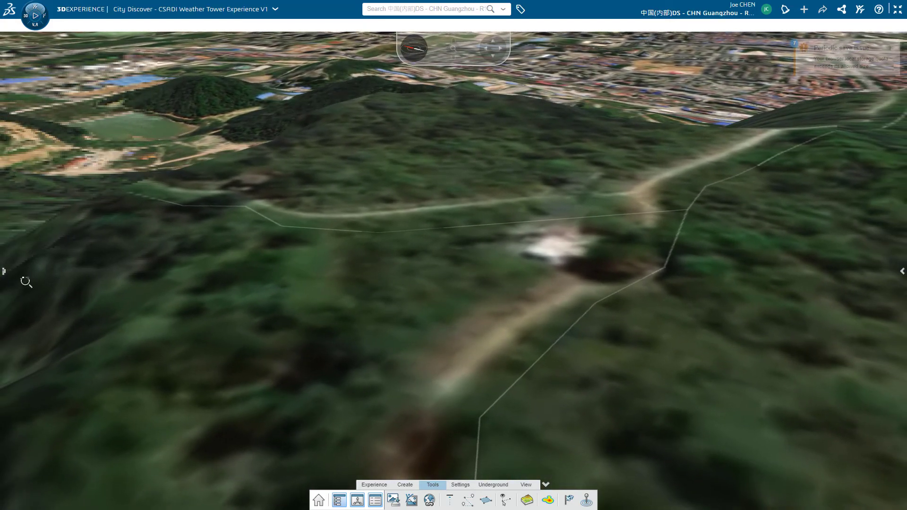
click(4, 272)
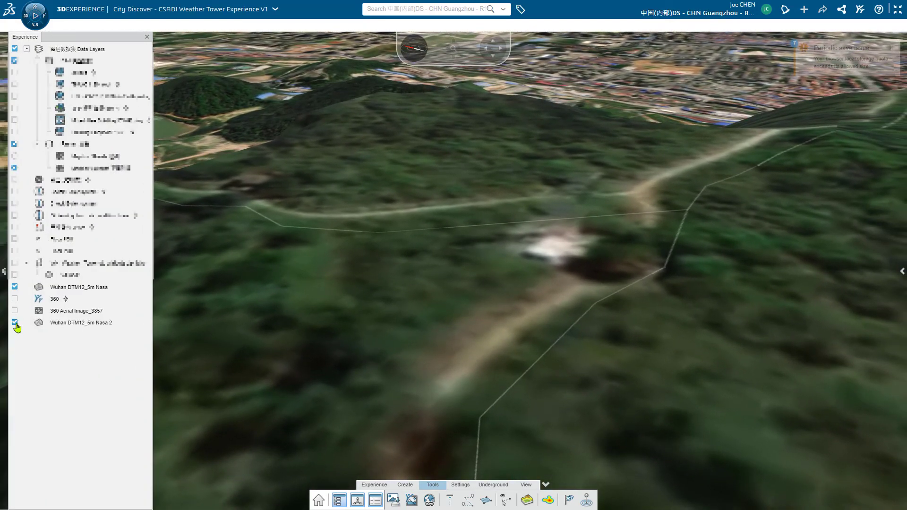
click(15, 323)
scroll(330, 331, down, 2)
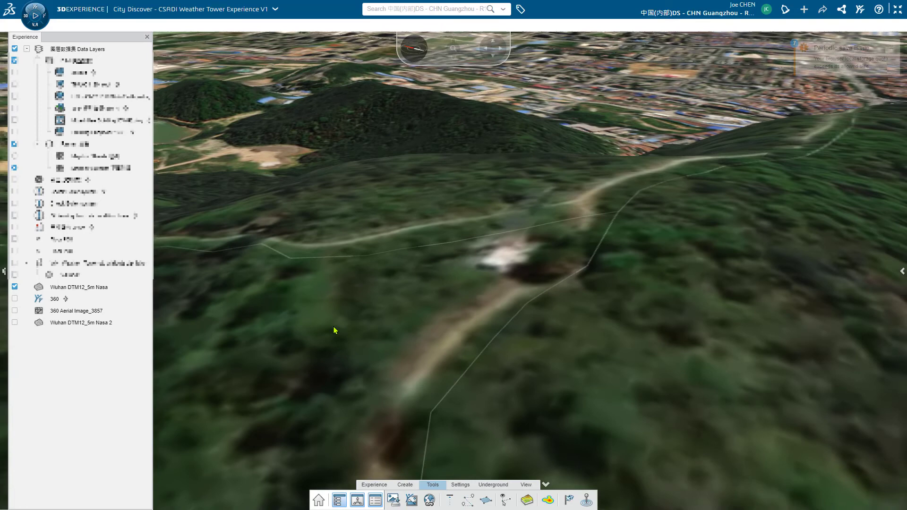
click(15, 324)
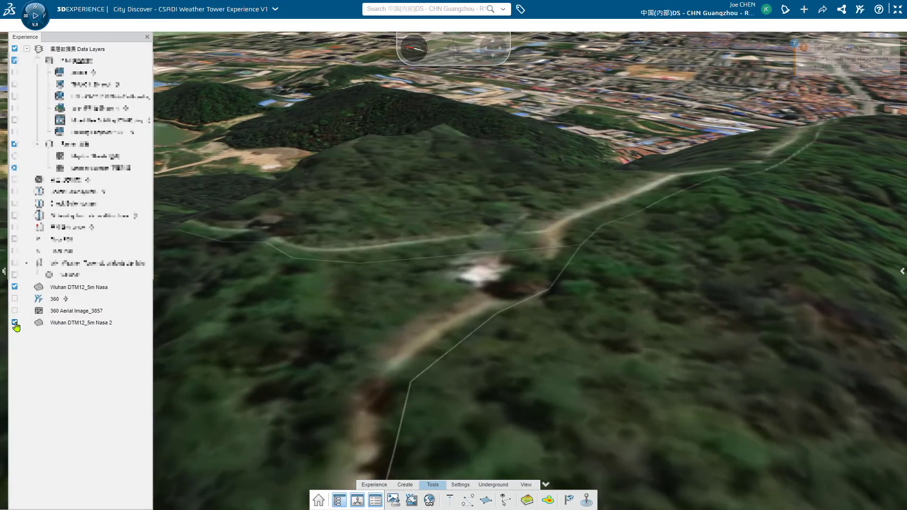
mouse_move(282, 325)
mouse_down()
mouse_move(417, 290)
mouse_move(395, 279)
mouse_move(474, 277)
mouse_move(556, 248)
mouse_move(445, 301)
mouse_move(389, 303)
mouse_up()
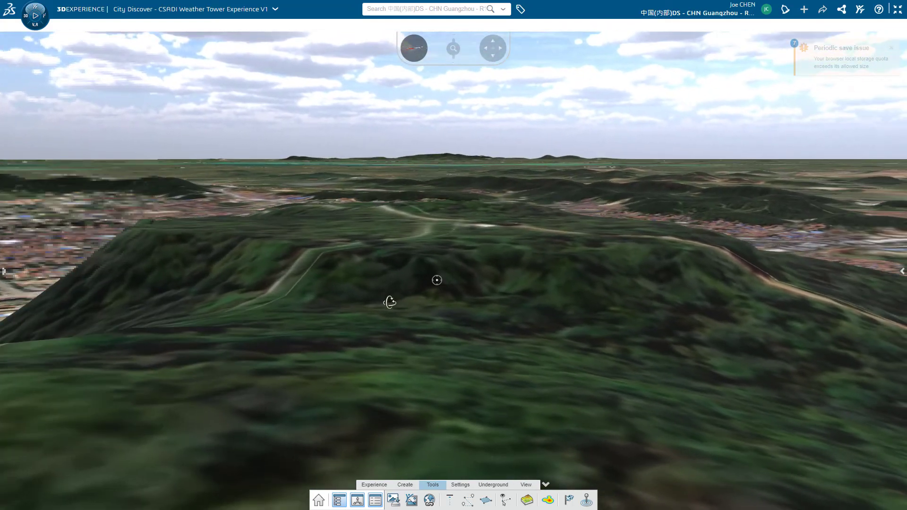
- Hide the Wuhan DTM12_5m Nasa 2 layer and show the warehouse model on the original hilltop terrain
mouse_move(13, 299)
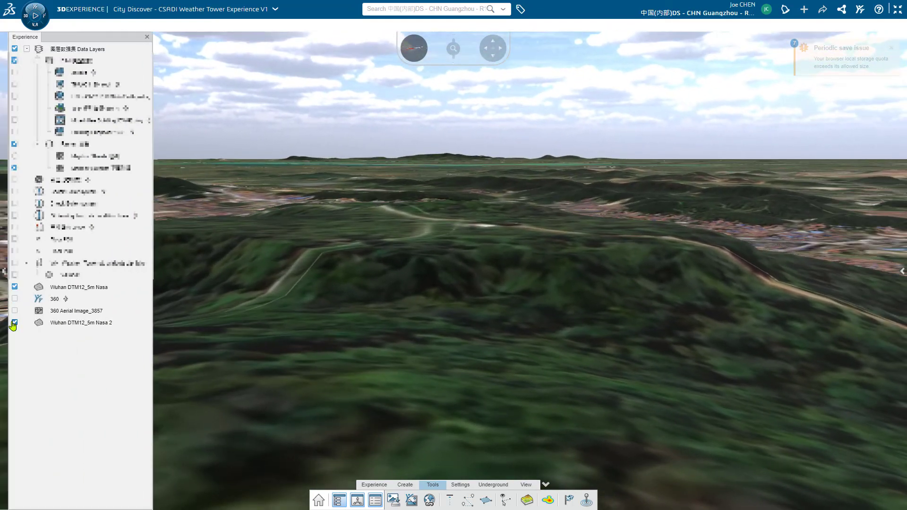
click(13, 323)
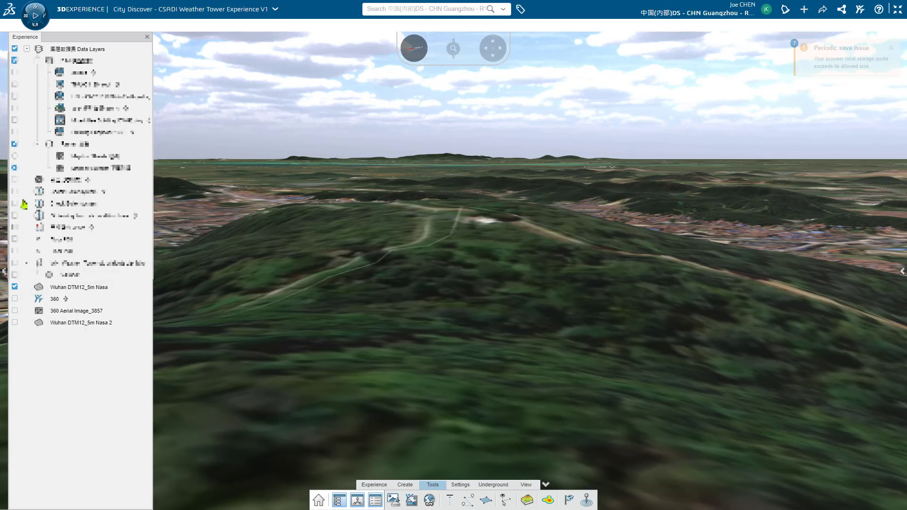
click(13, 133)
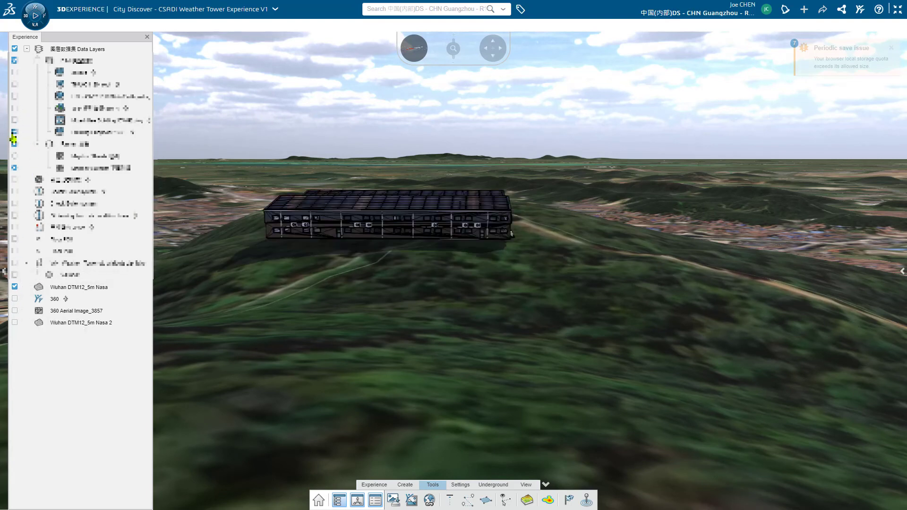
drag(359, 246, 384, 296)
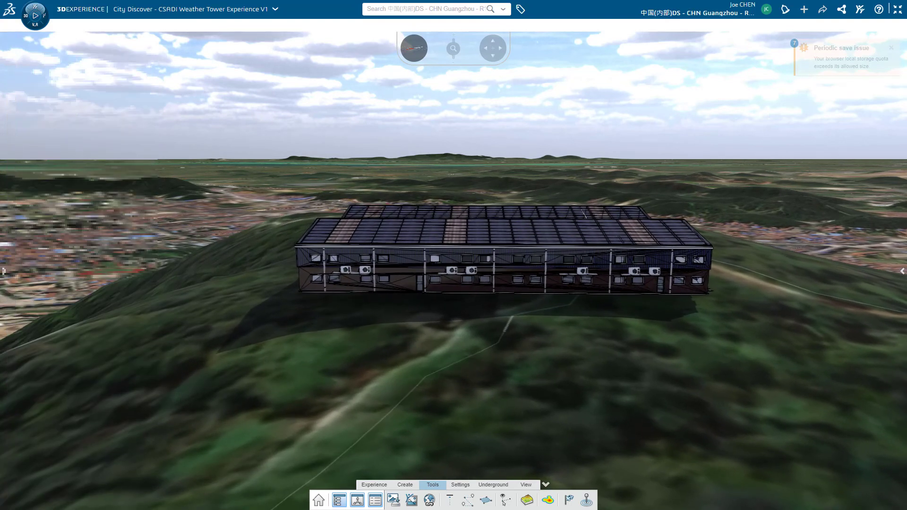